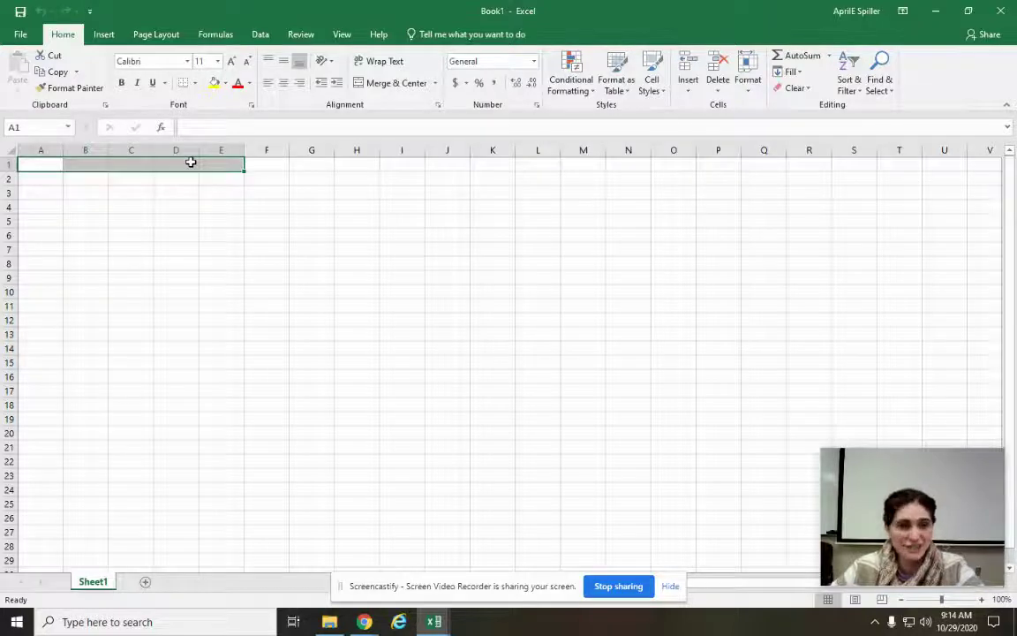
Merge and center cells A1 to E1 and enter the title "Payment Calculator"
{"action": "left_click", "coordinate": [364, 83]}
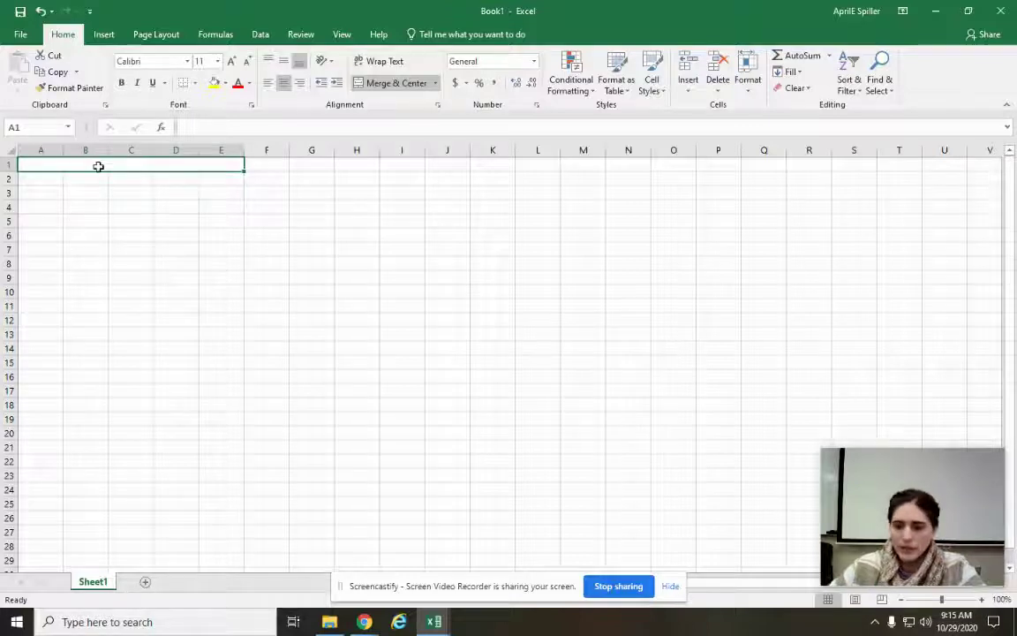
{"action": "type", "text": "Payme"}
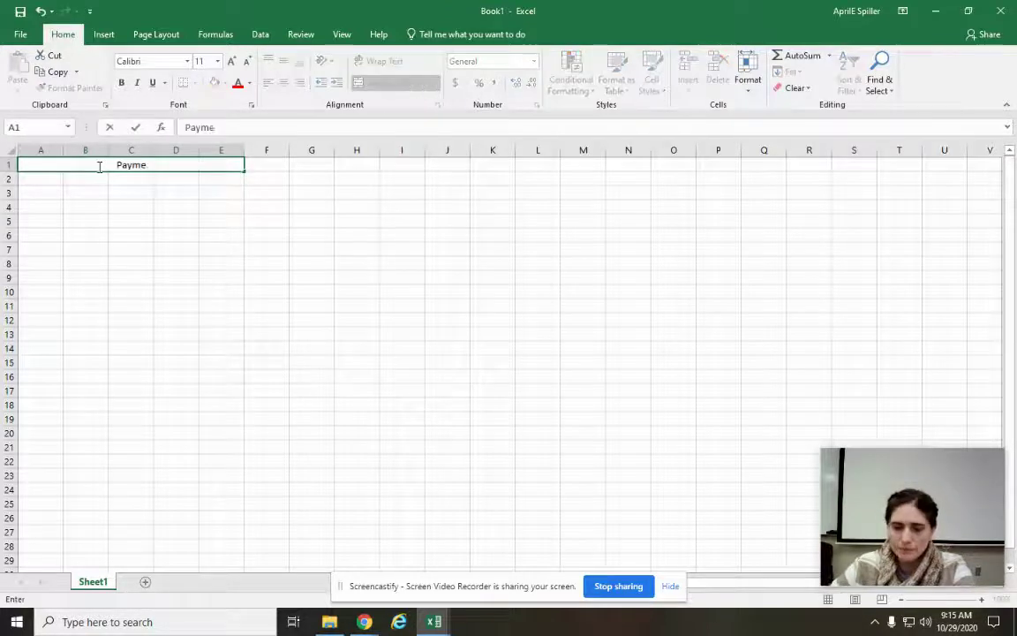
{"action": "type", "text": "nt Calculator"}
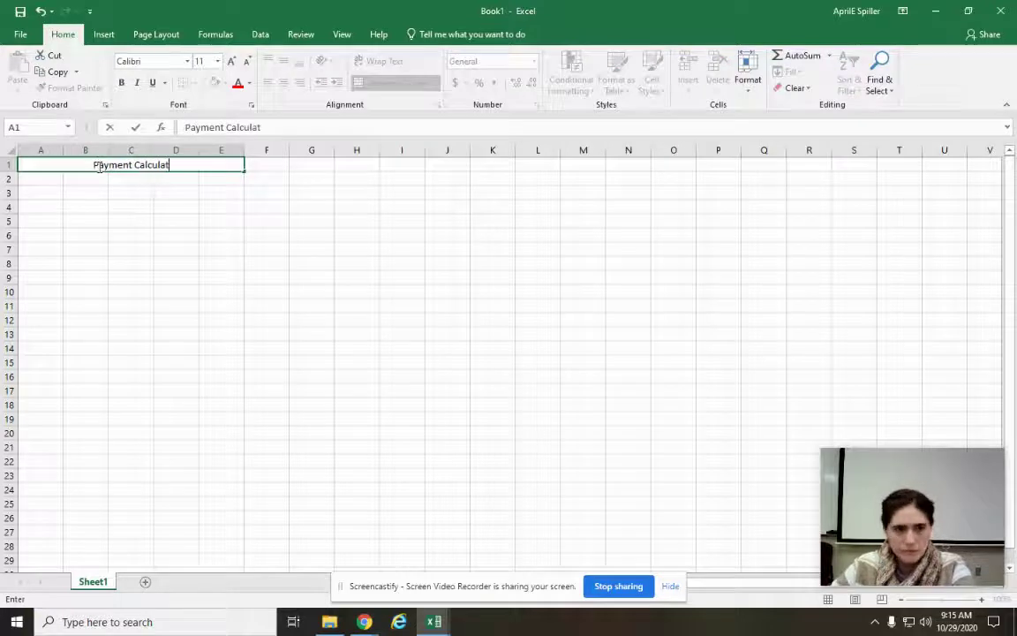
{"action": "left_click", "coordinate": [160, 236]}
{"action": "left_click", "coordinate": [146, 177]}
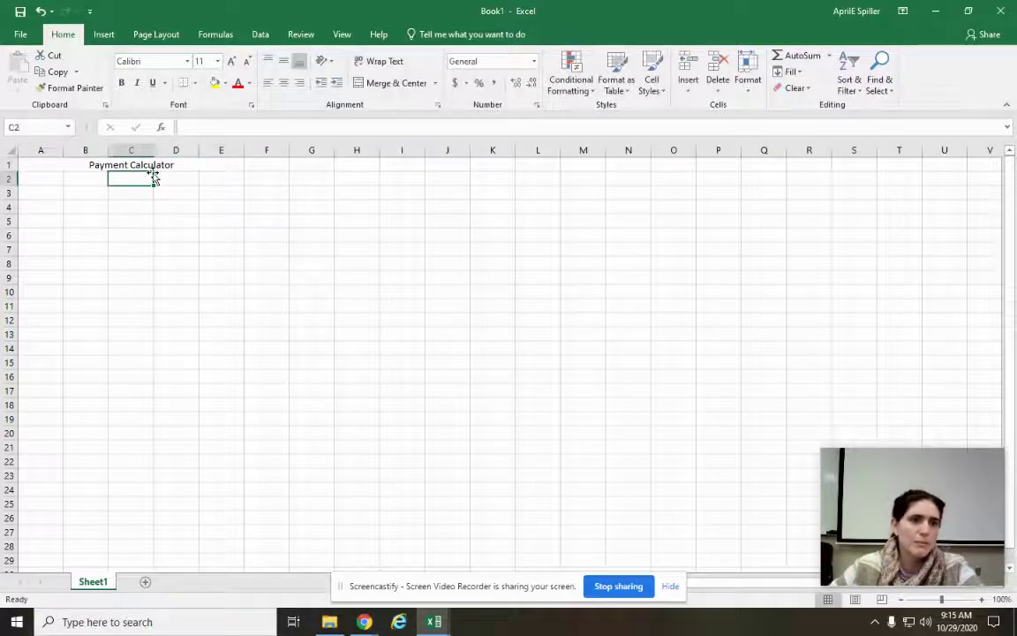
Enlarge the title in row 1 to 14 pt and make it bold
{"action": "left_click", "coordinate": [163, 164]}
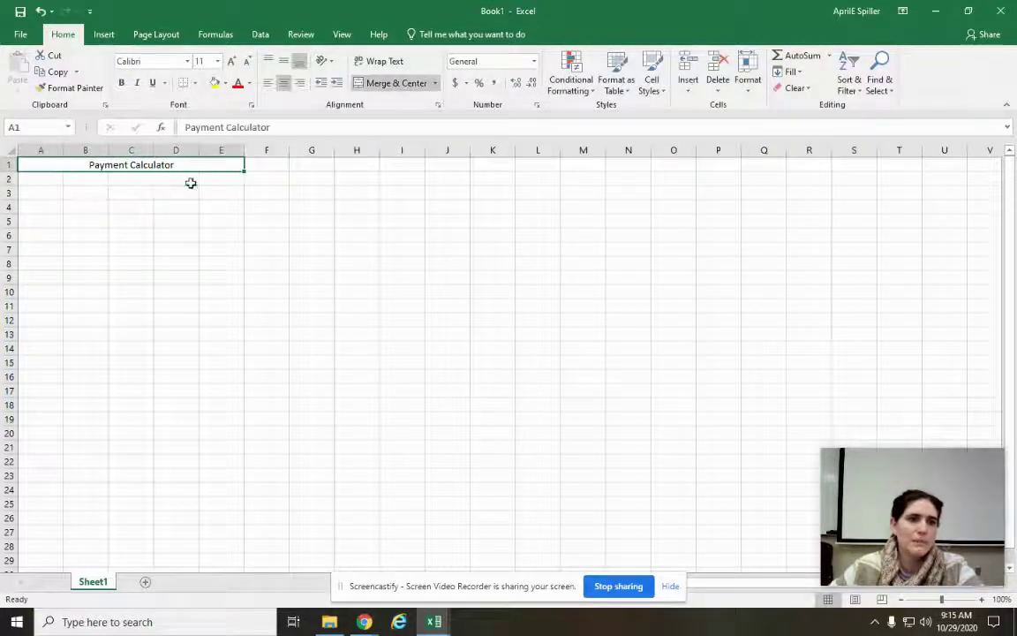
{"action": "left_click", "coordinate": [231, 62]}
{"action": "left_click", "coordinate": [232, 62]}
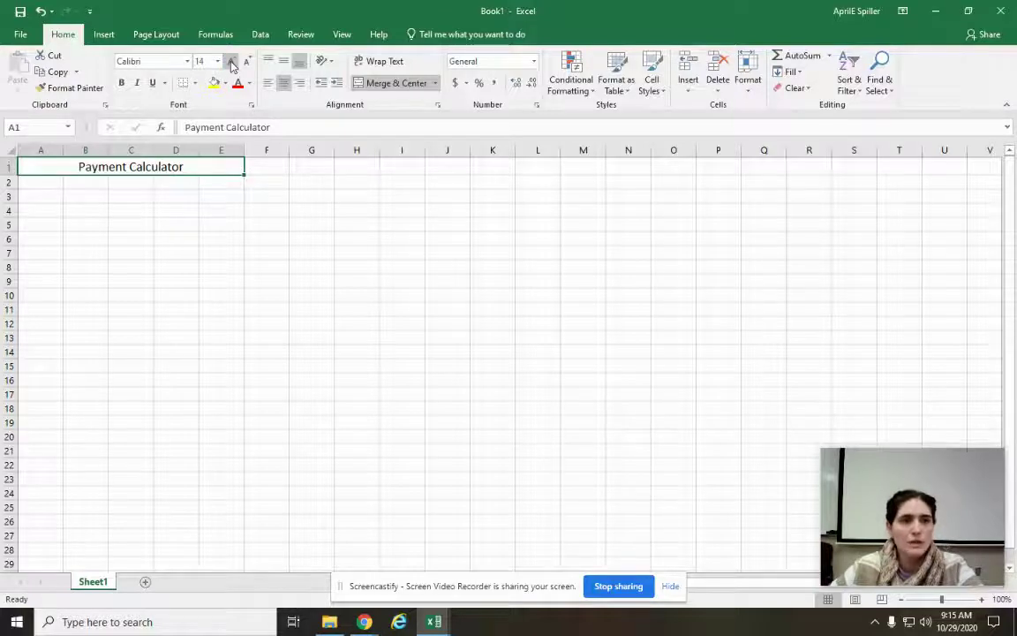
{"action": "left_click", "coordinate": [122, 83]}
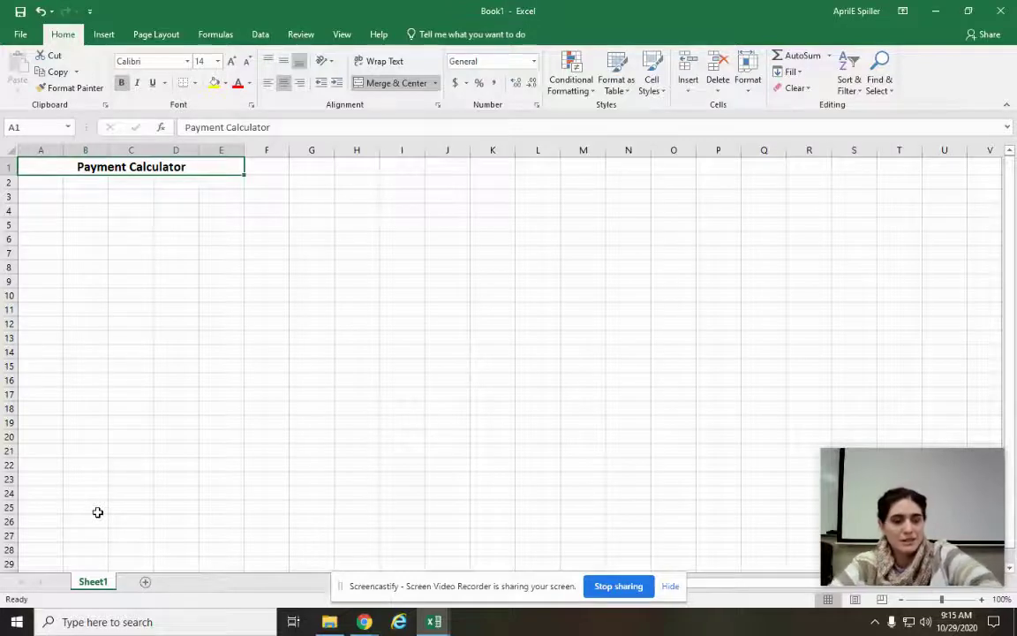
Enter the label "Principal" in B3 and the note "PV" in D3
{"action": "left_click", "coordinate": [84, 196]}
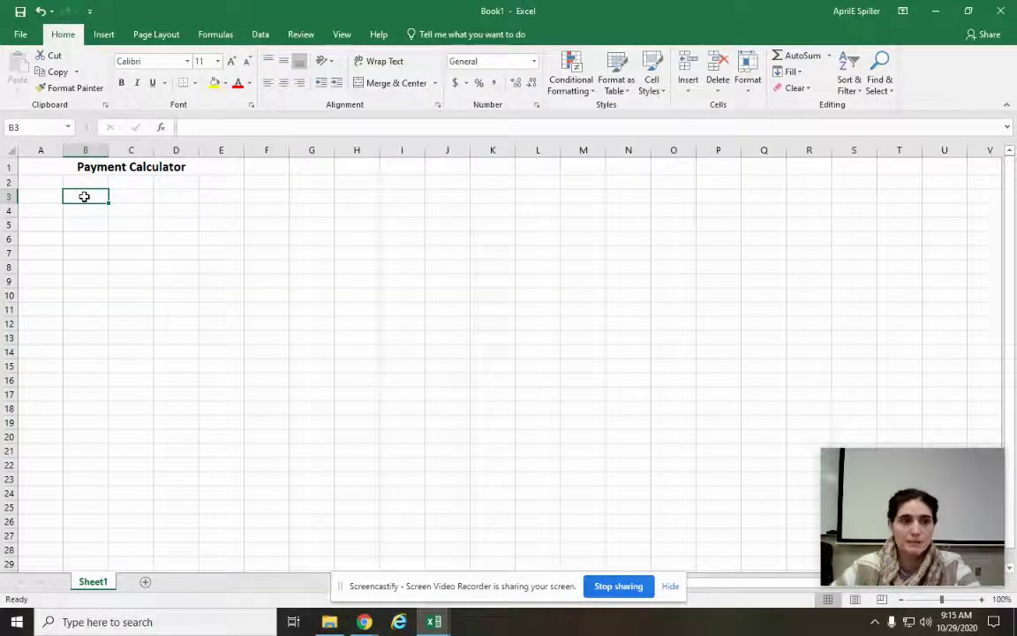
{"action": "type", "text": "Principal"}
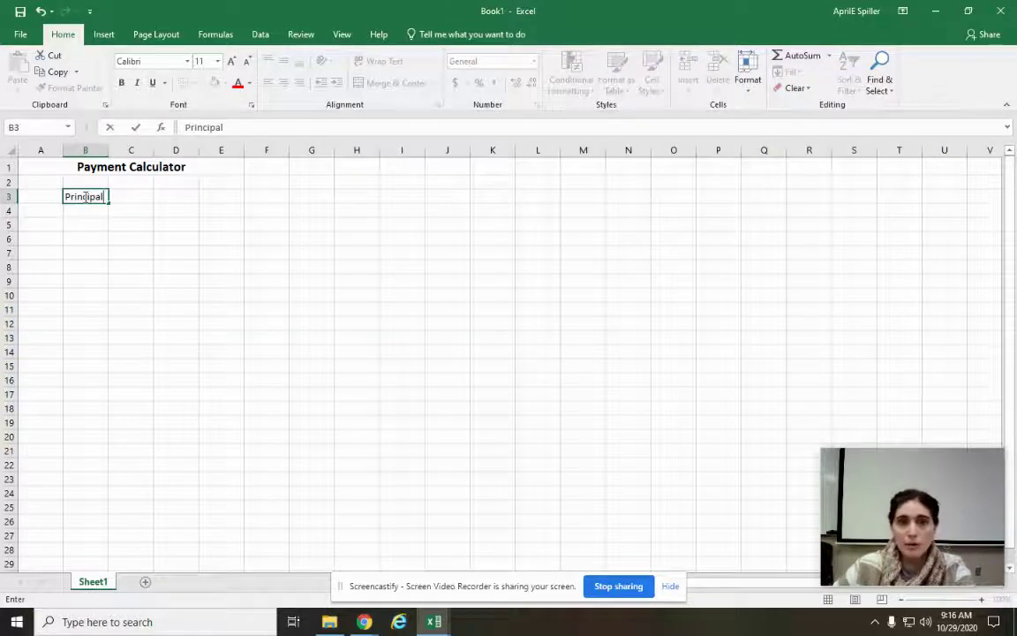
{"action": "left_click", "coordinate": [121, 232]}
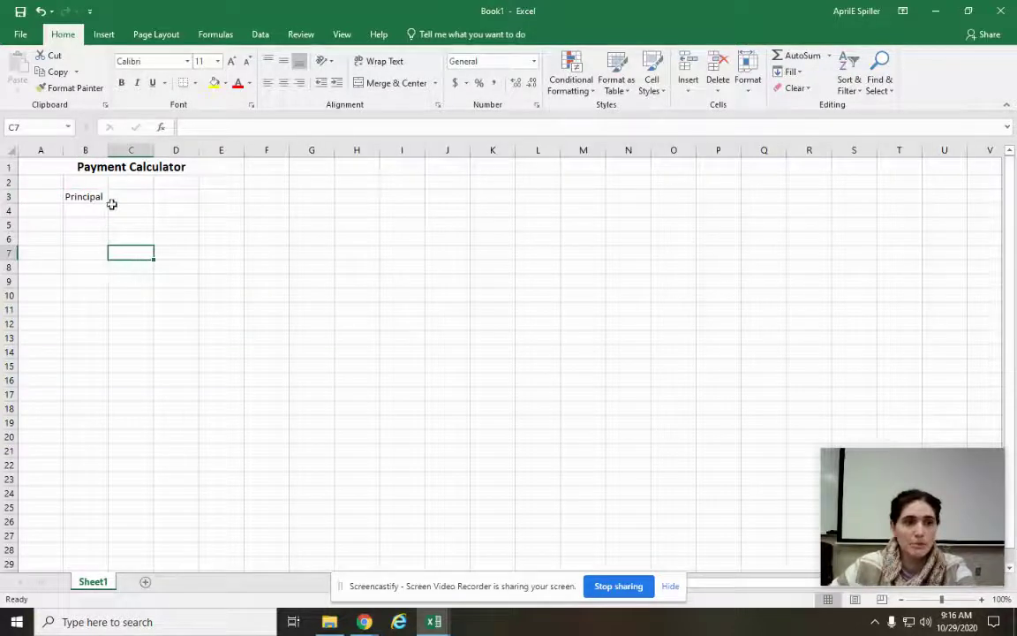
{"action": "left_click", "coordinate": [177, 197]}
{"action": "type", "text": "PV"}
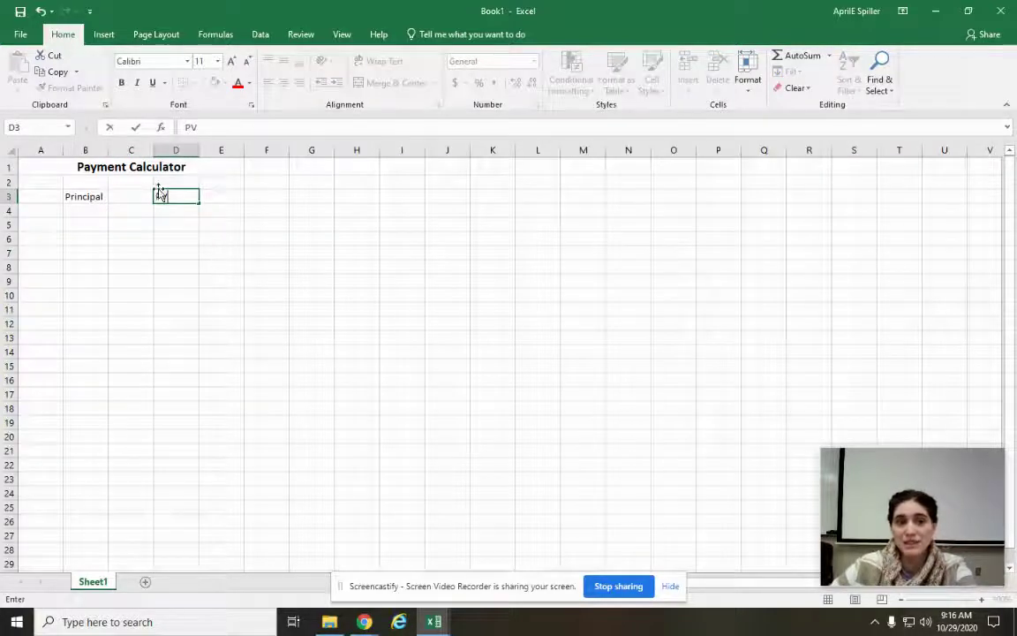
{"action": "left_click", "coordinate": [204, 269]}
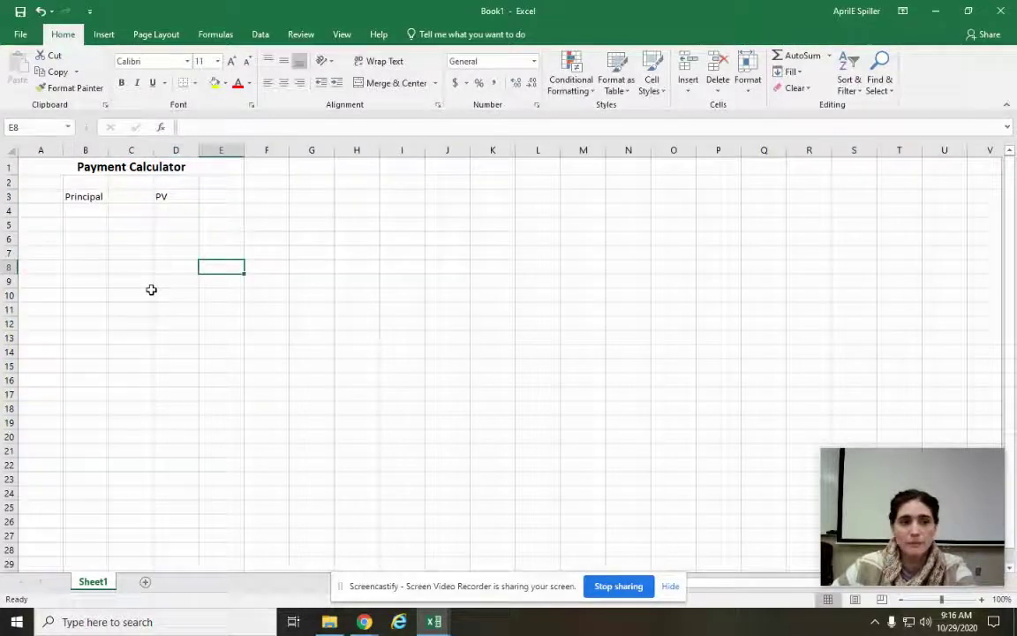
Enter the label "Interest" in B4, directly below the Principal label
{"action": "left_click", "coordinate": [75, 212]}
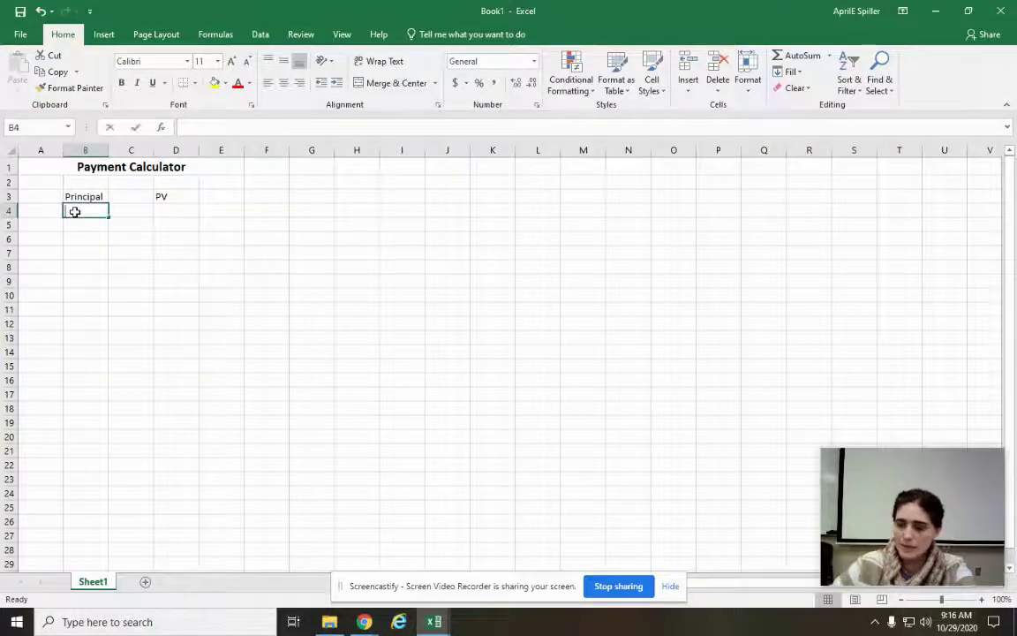
{"action": "type", "text": "Interest"}
{"action": "key", "text": "BackSpace"}
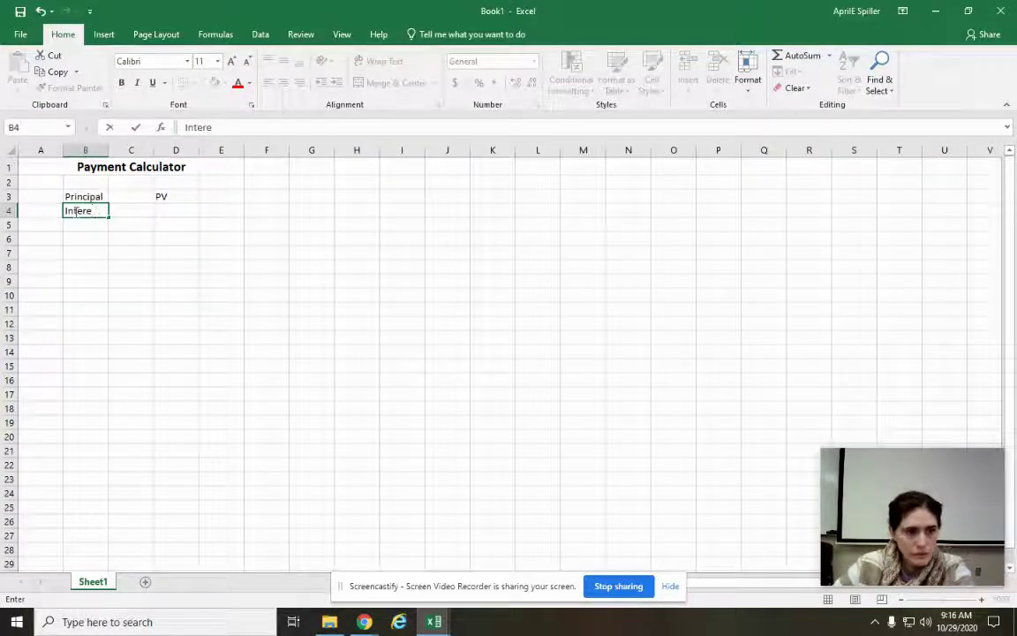
{"action": "left_click", "coordinate": [131, 239]}
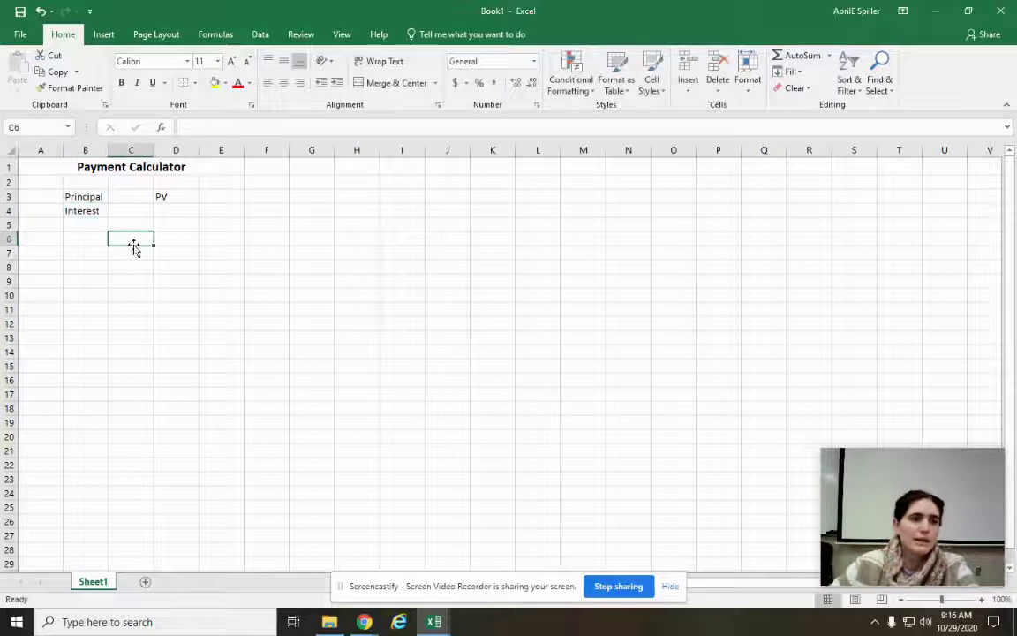
Enter a principal of 45000 in C3 and an interest rate of 3.5% in C4
{"action": "left_click", "coordinate": [133, 212]}
{"action": "key", "text": "Up"}
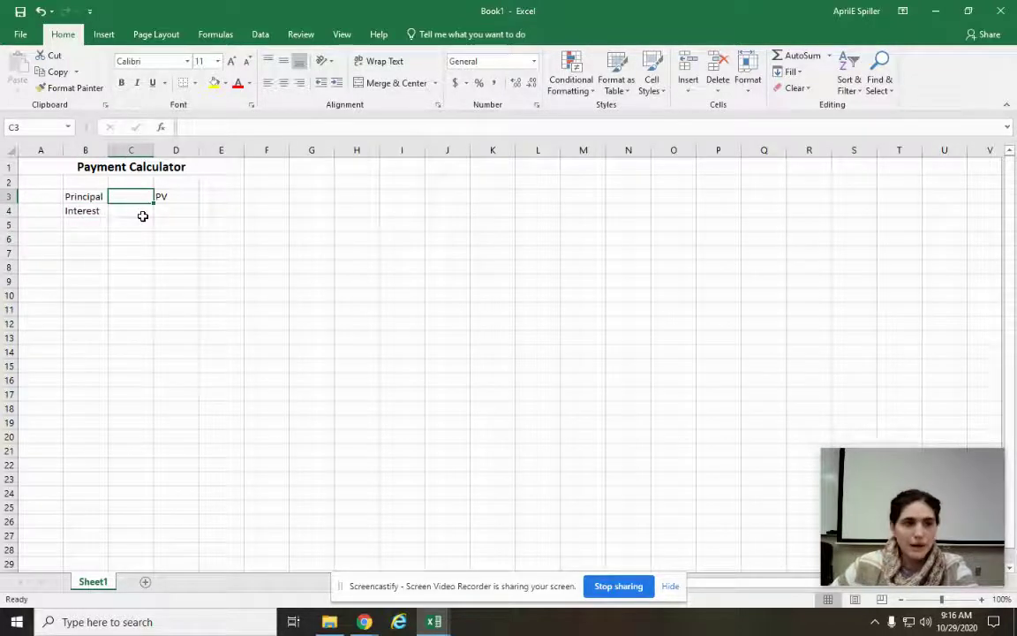
{"action": "type", "text": "45000"}
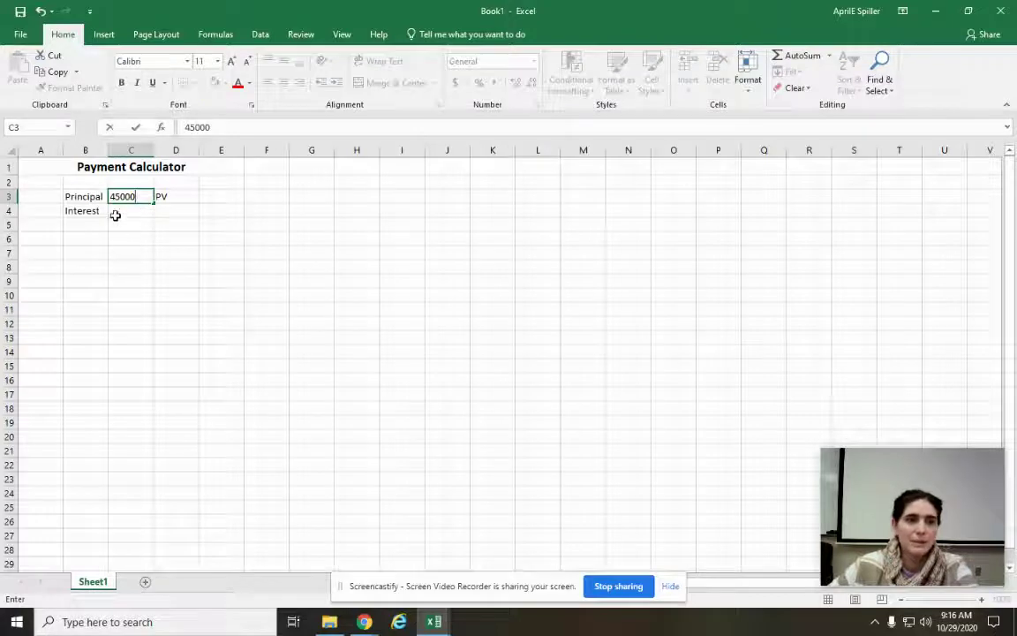
{"action": "left_click", "coordinate": [129, 210]}
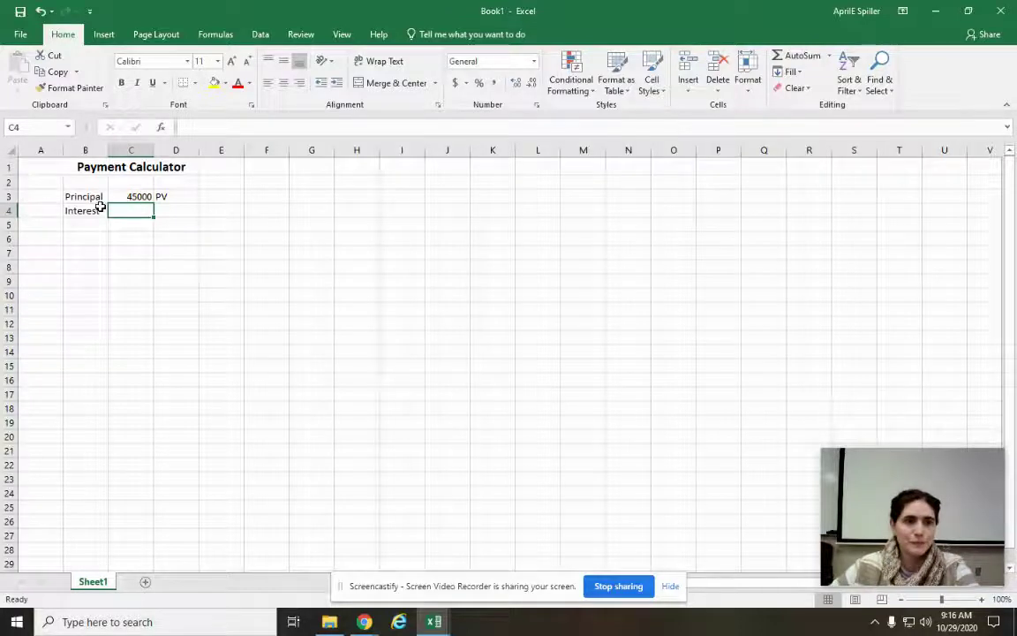
{"action": "type", "text": "3.50"}
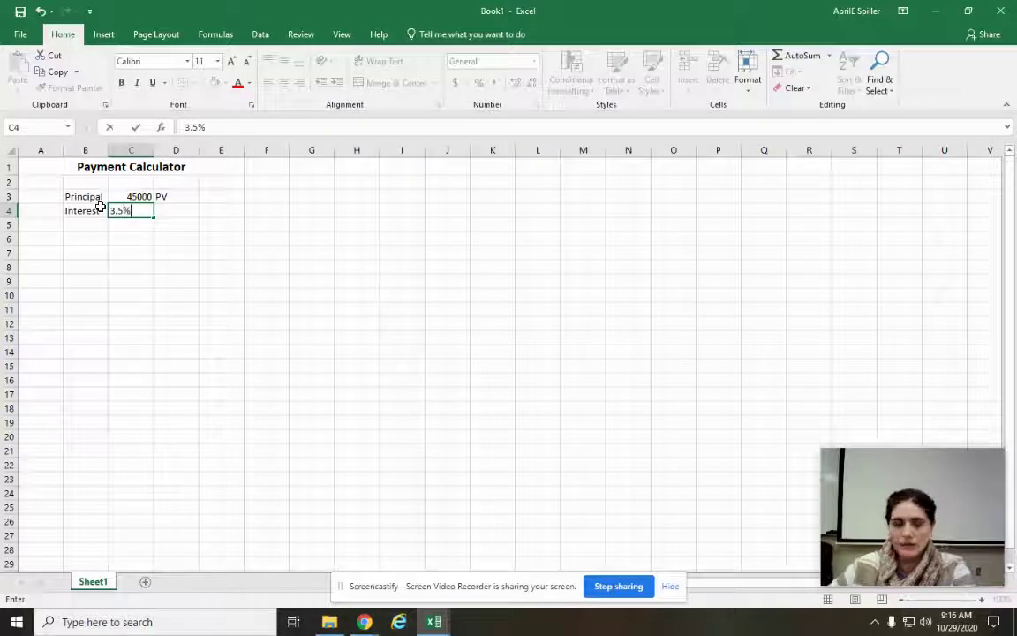
{"action": "type", "text": "%"}
{"action": "left_click", "coordinate": [181, 270]}
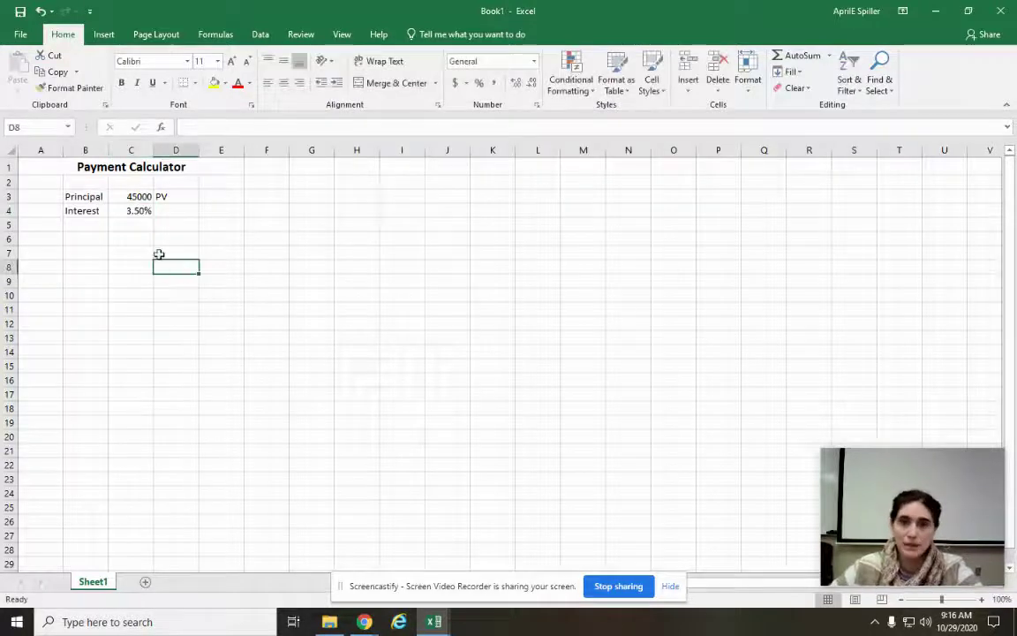
Start a side example in row 4 with the label "Interest (%)" in I4 and the value 3.5 in K4
{"action": "left_click", "coordinate": [121, 210]}
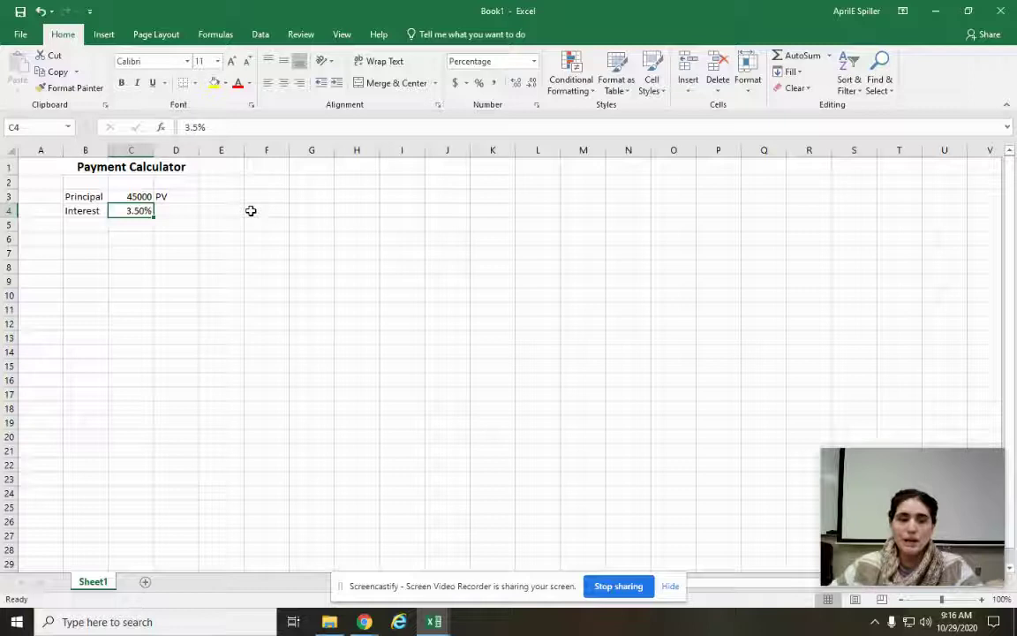
{"action": "left_click", "coordinate": [408, 210]}
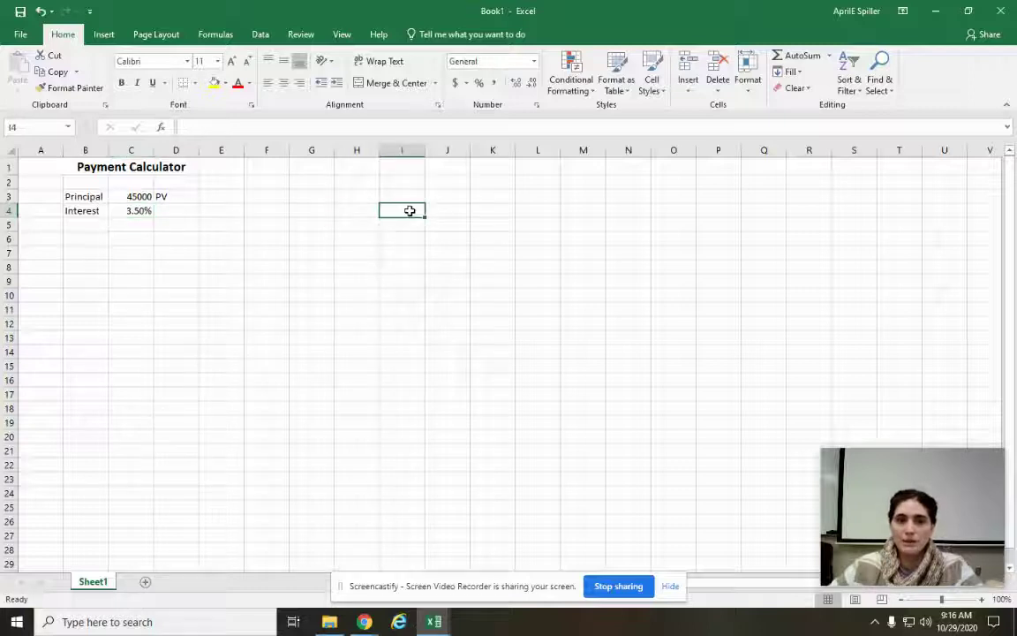
{"action": "type", "text": "Interes"}
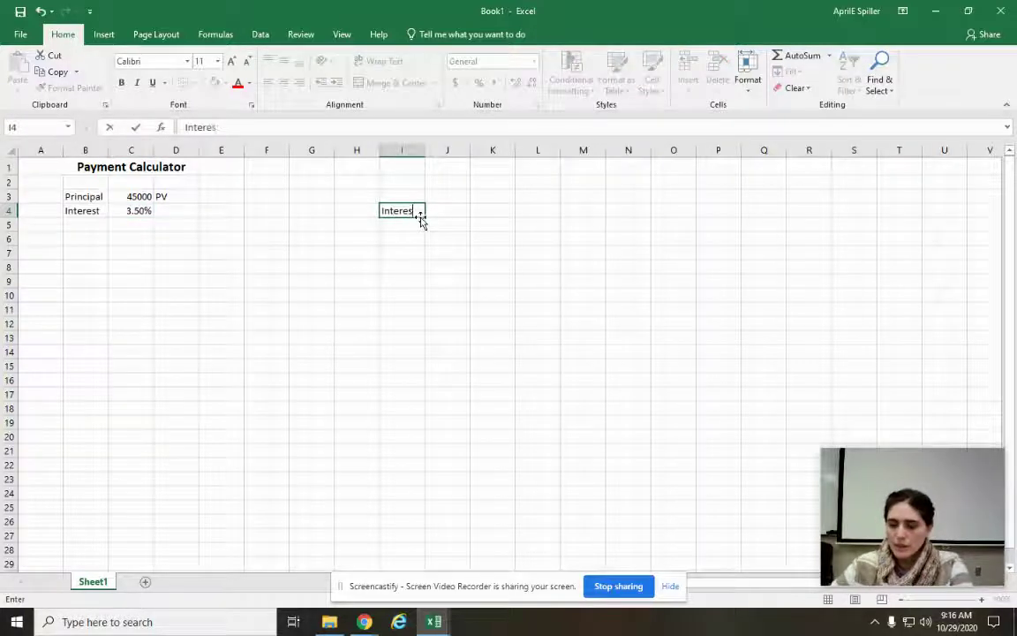
{"action": "type", "text": "t (%)"}
{"action": "left_click", "coordinate": [481, 279]}
{"action": "left_click", "coordinate": [497, 215]}
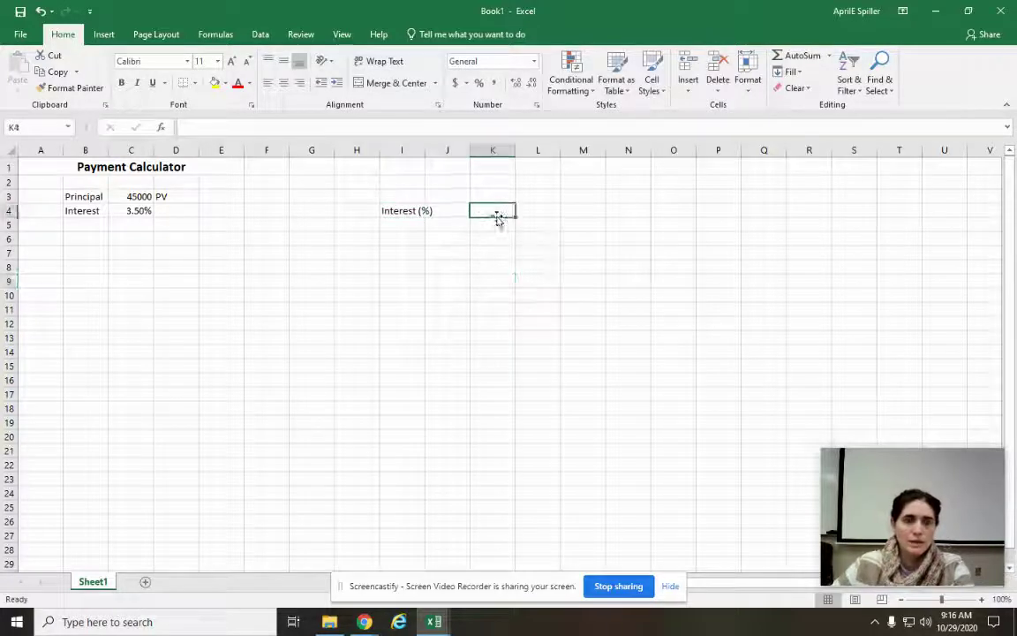
{"action": "type", "text": "3.5"}
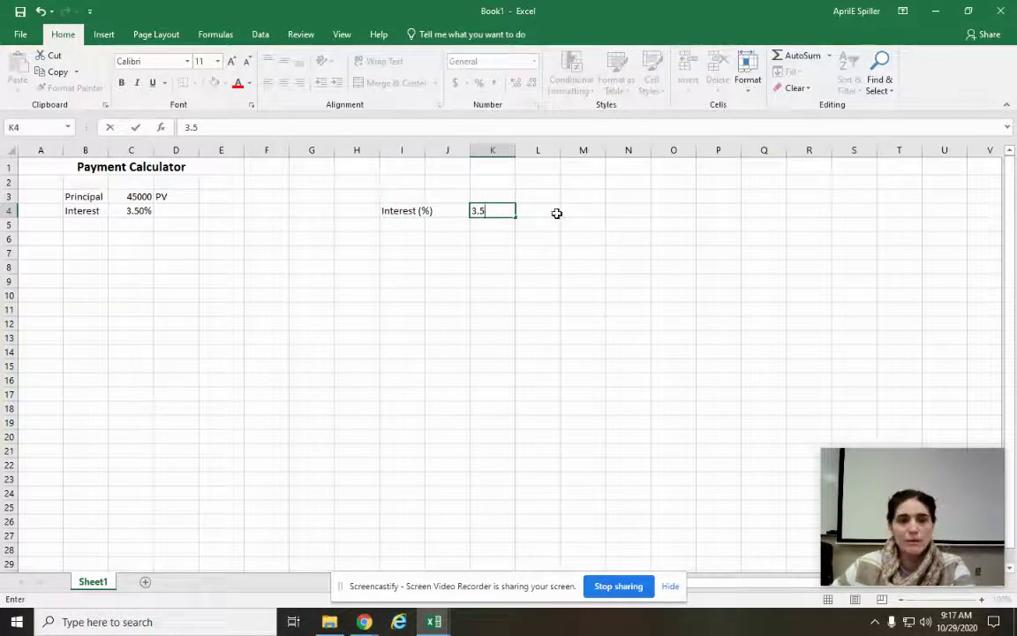
Convert the example percentage to a decimal in L4 with the formula =K4/100
{"action": "left_click", "coordinate": [521, 210]}
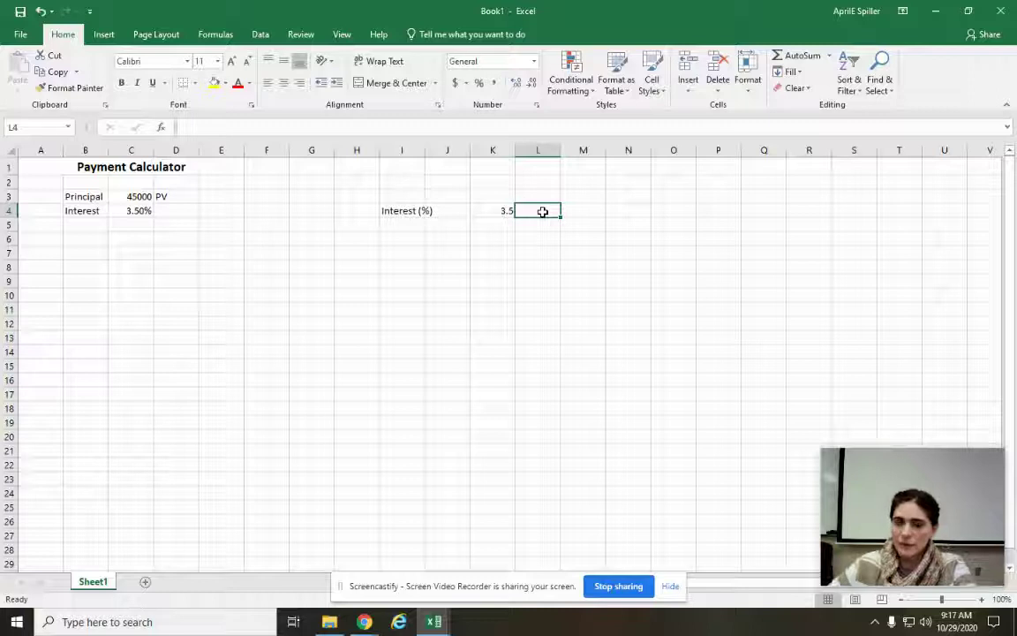
{"action": "type", "text": "="}
{"action": "left_click", "coordinate": [495, 210]}
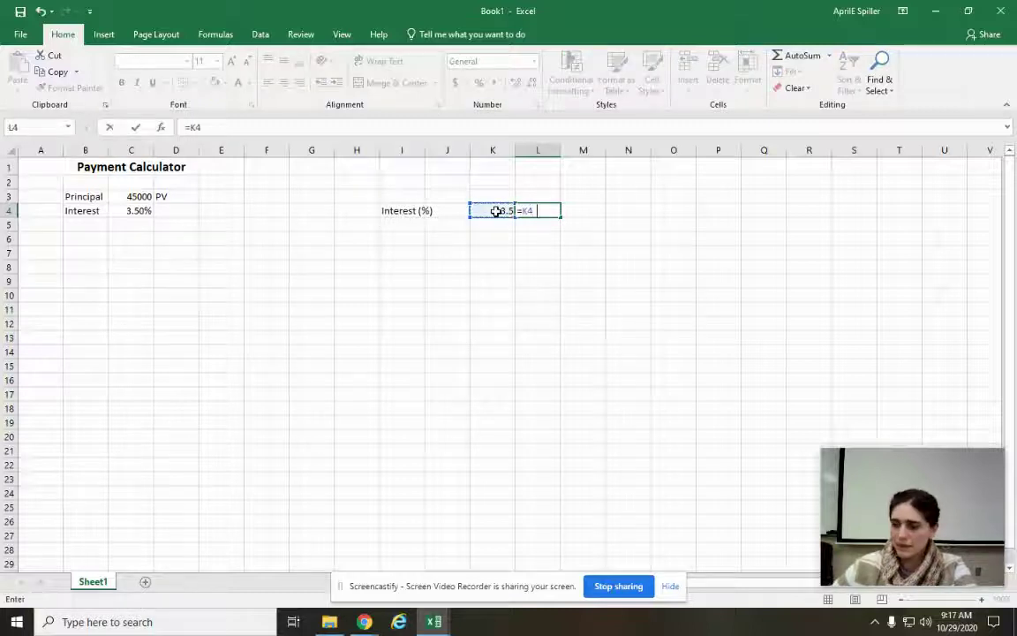
{"action": "type", "text": "/100"}
{"action": "key", "text": "Return"}
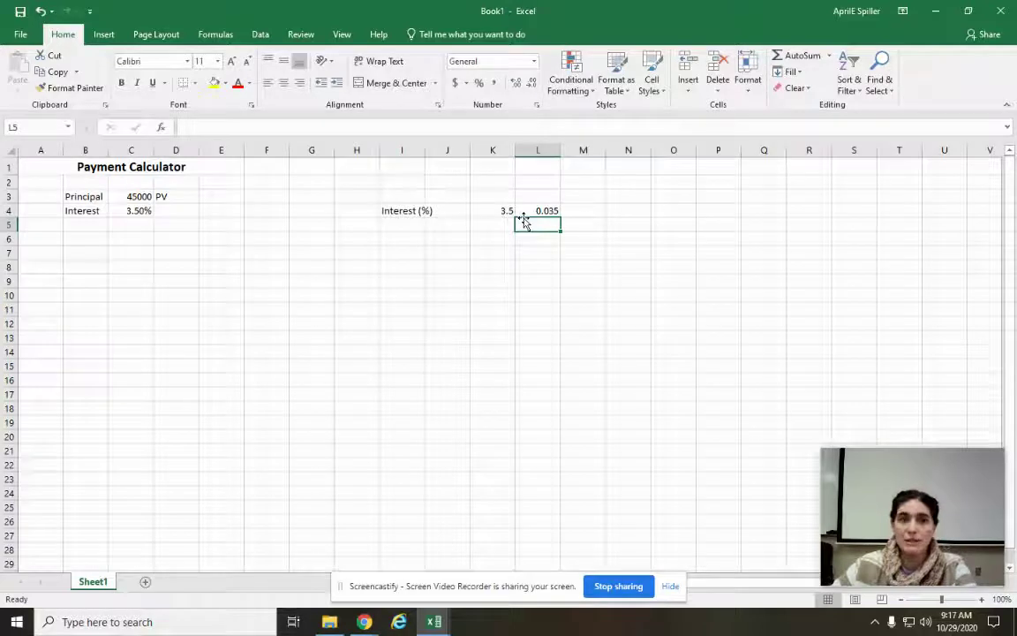
Enter the label "Time (yrs)" in B5, below the Interest label
{"action": "left_click", "coordinate": [81, 223]}
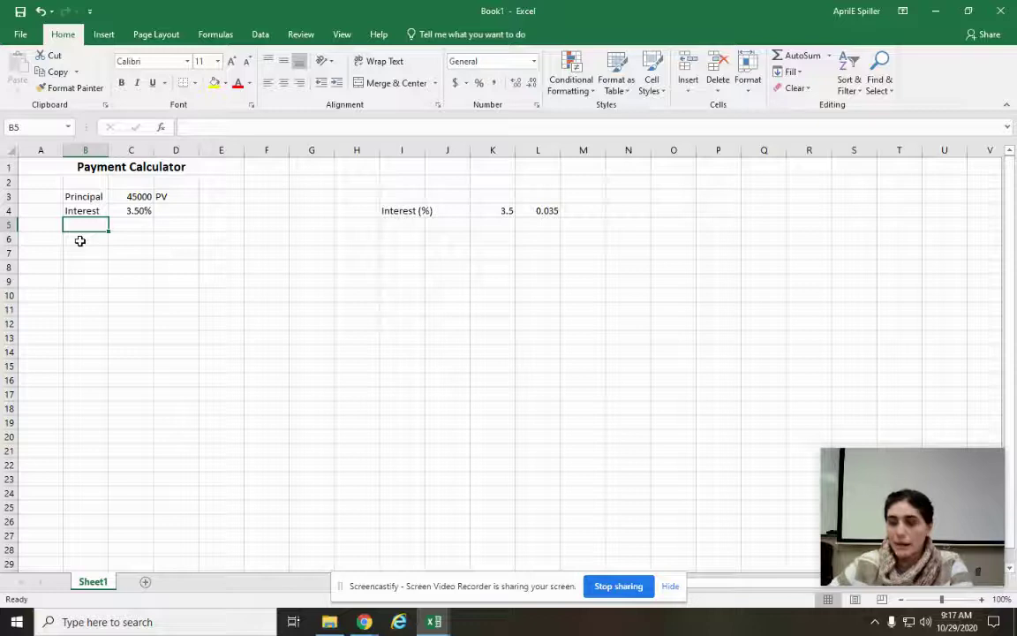
{"action": "type", "text": "Time"}
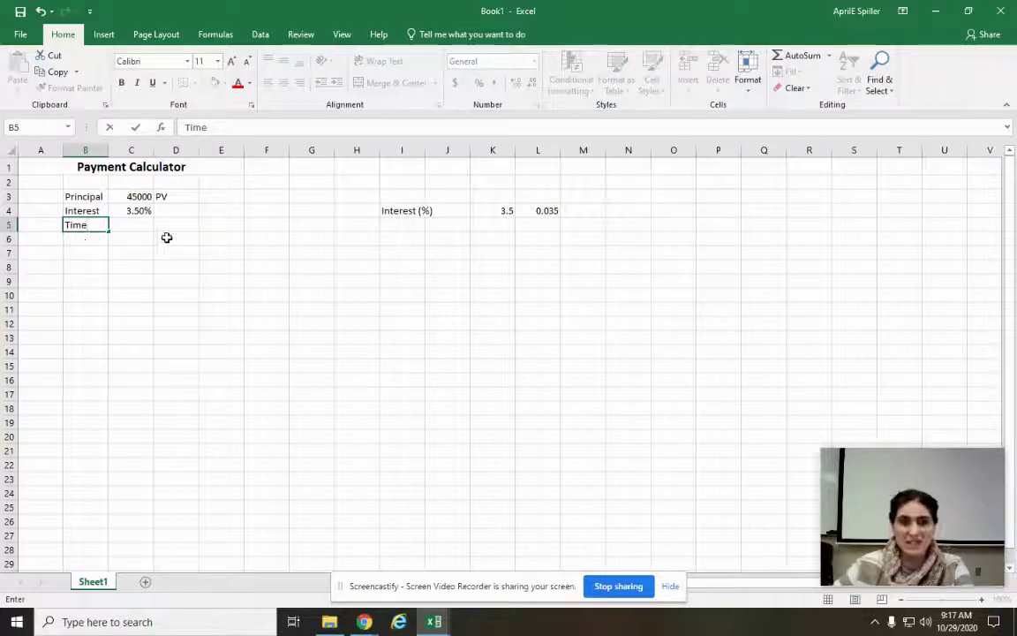
{"action": "type", "text": " (yrs"}
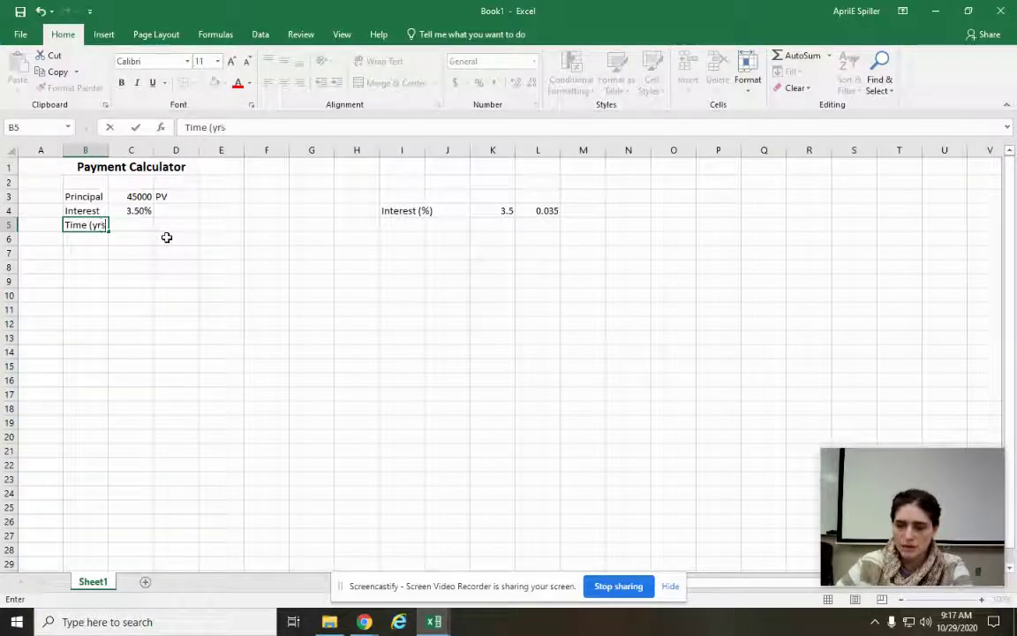
{"action": "key", "text": "F2"}
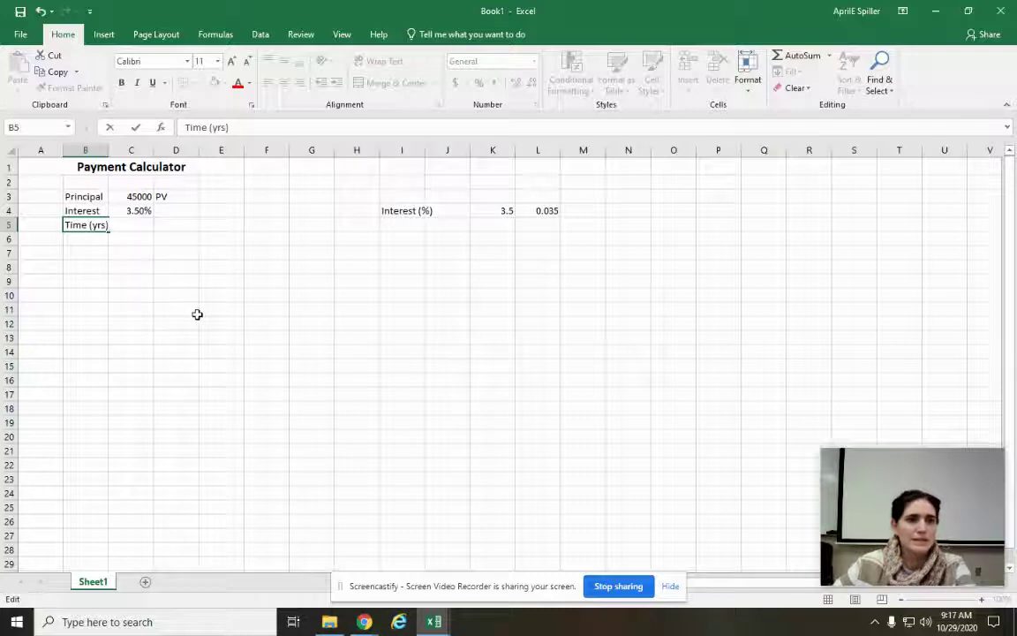
{"action": "left_click", "coordinate": [218, 353]}
Widen column B to fit the "Time (yrs)" label and enter 10 as the time in C5
{"action": "left_click", "coordinate": [137, 226]}
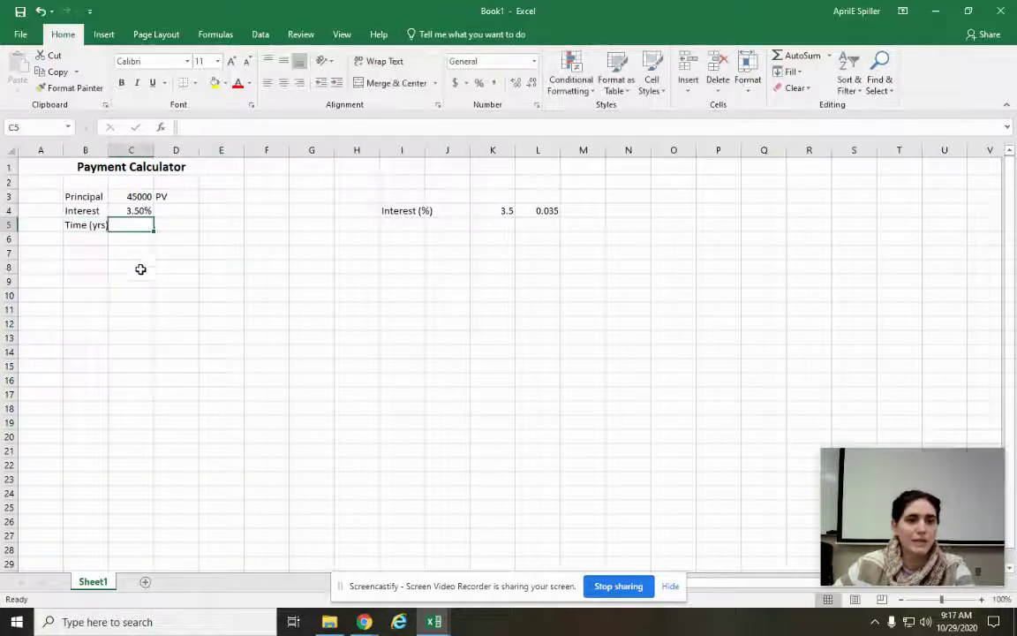
{"action": "left_click_drag", "start_coordinate": [112, 152], "coordinate": [123, 151]}
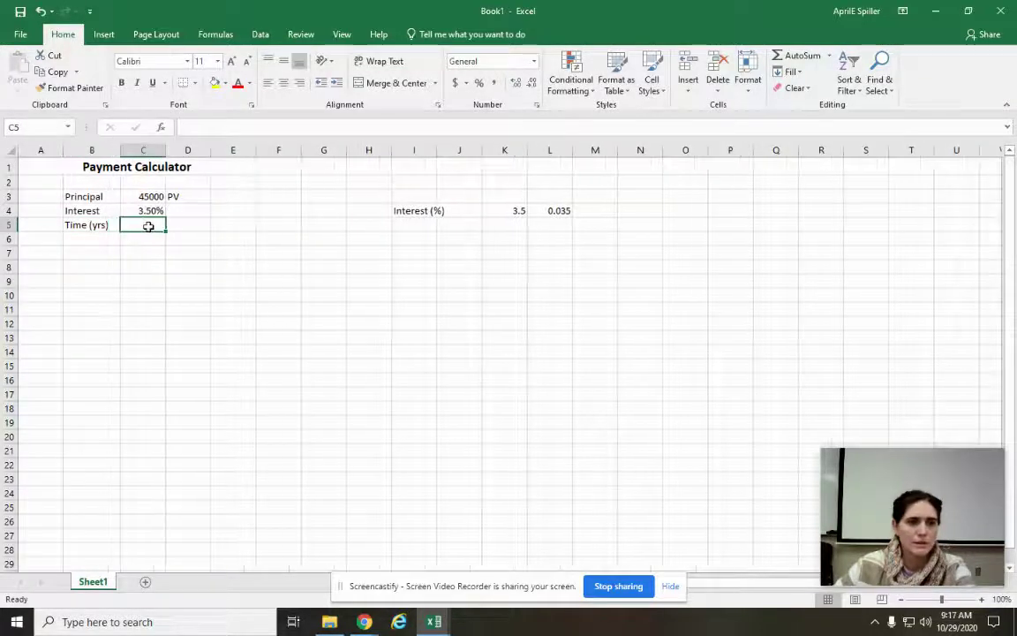
{"action": "type", "text": "10"}
{"action": "left_click", "coordinate": [170, 266]}
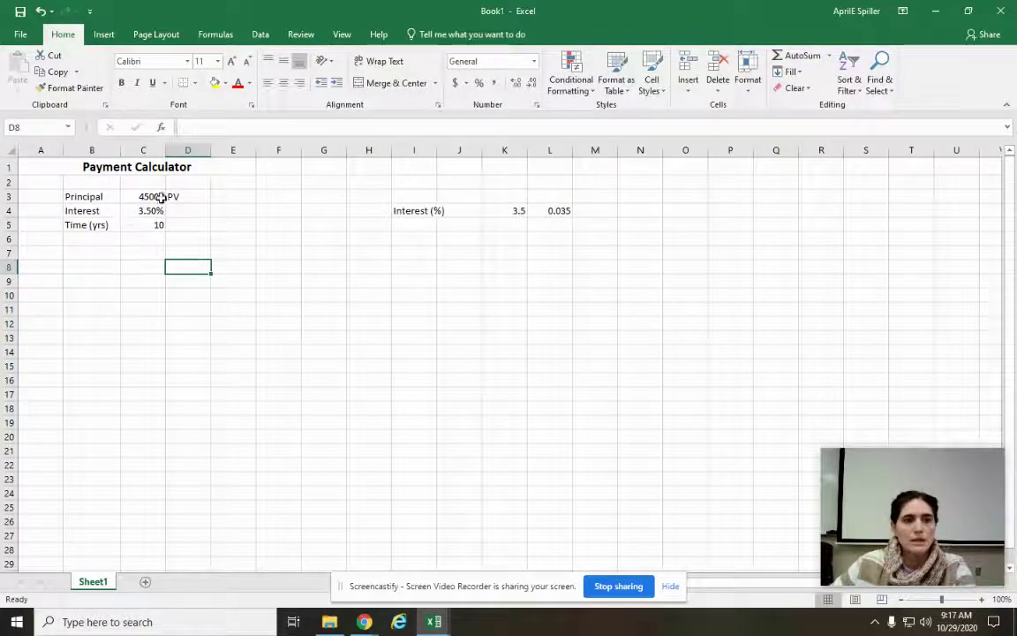
Enter the label "Payment" in B10, leaving a gap below the loan inputs
{"action": "left_click", "coordinate": [78, 239]}
{"action": "left_click", "coordinate": [87, 293]}
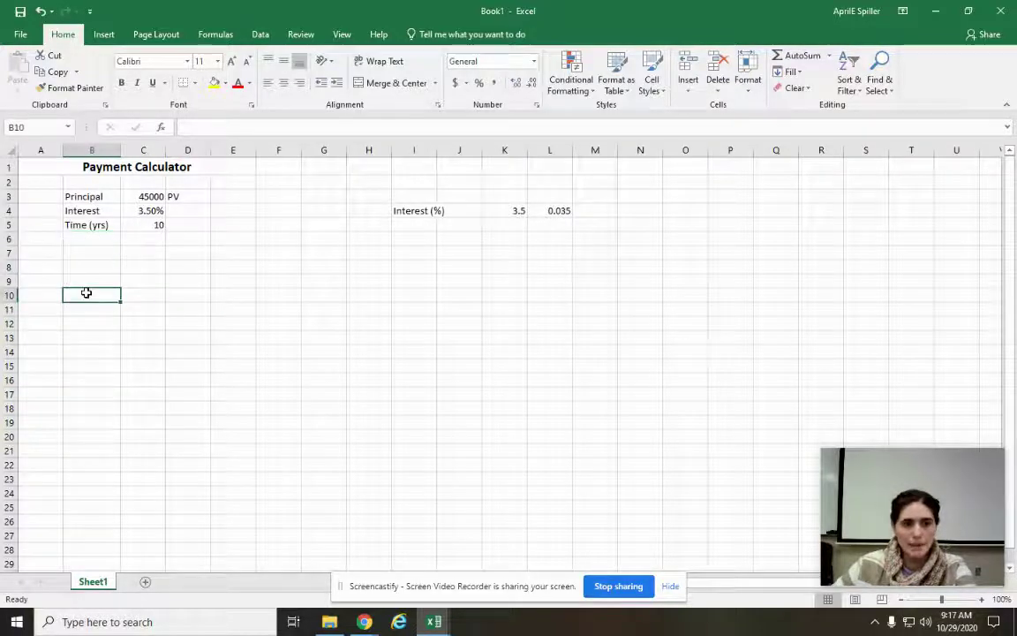
{"action": "type", "text": "Payment"}
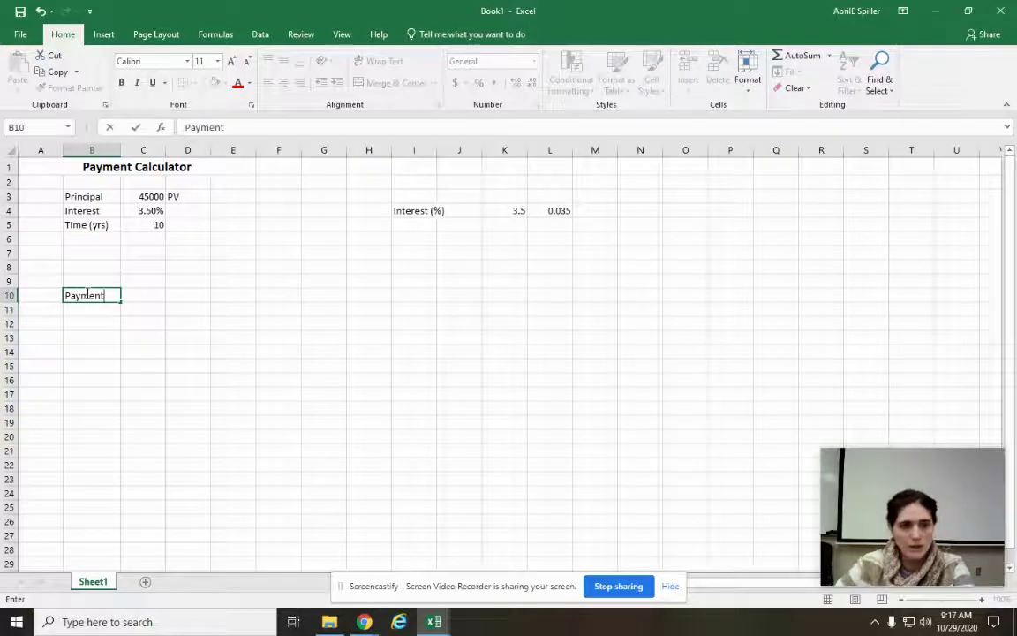
{"action": "left_click", "coordinate": [136, 300]}
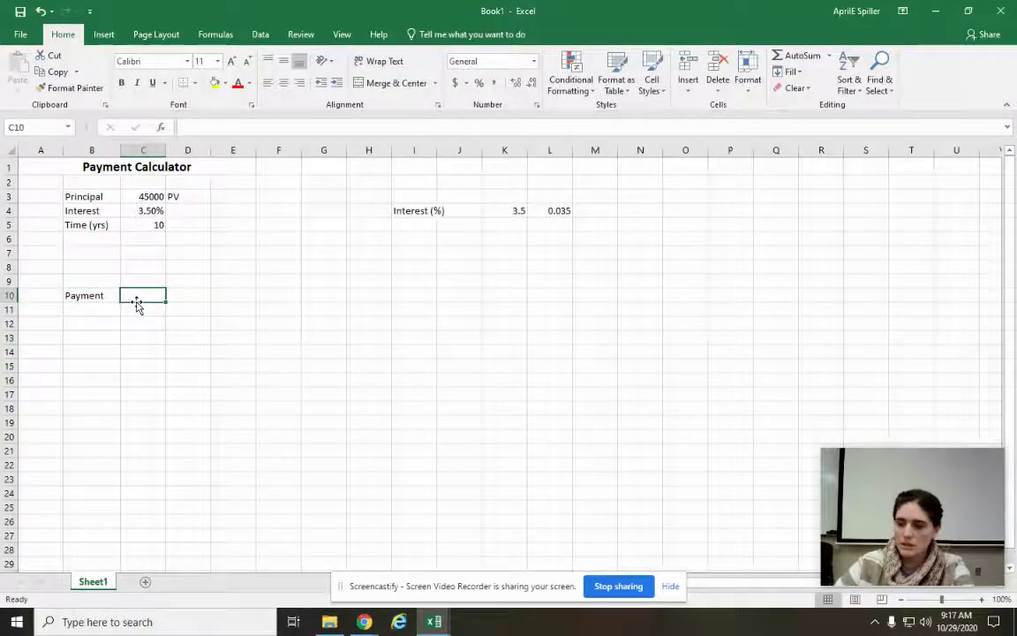
{"action": "type", "text": "=pmt("}
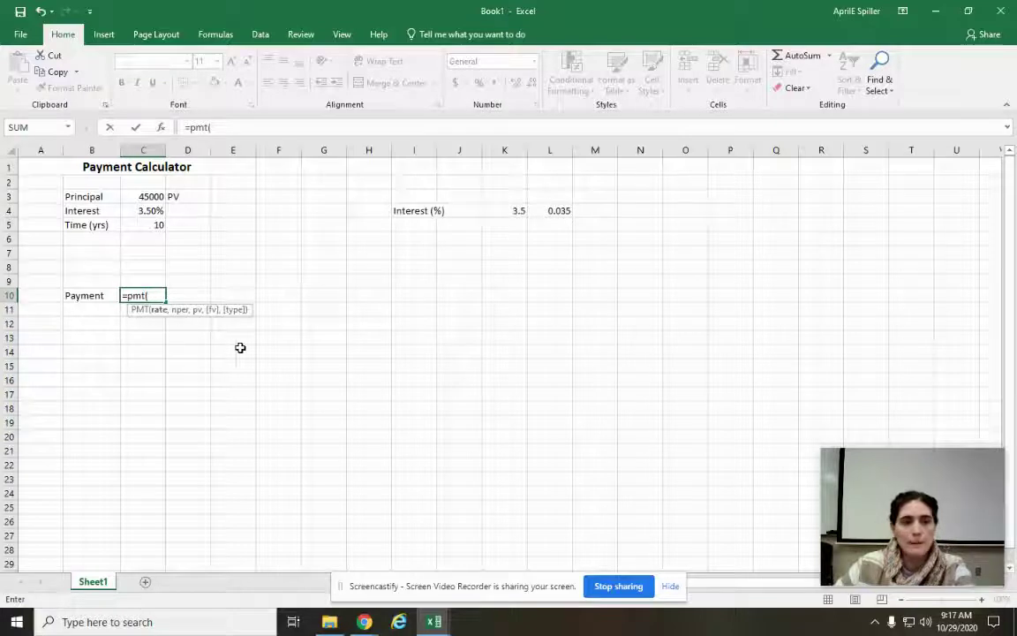
{"action": "left_click", "coordinate": [97, 238]}
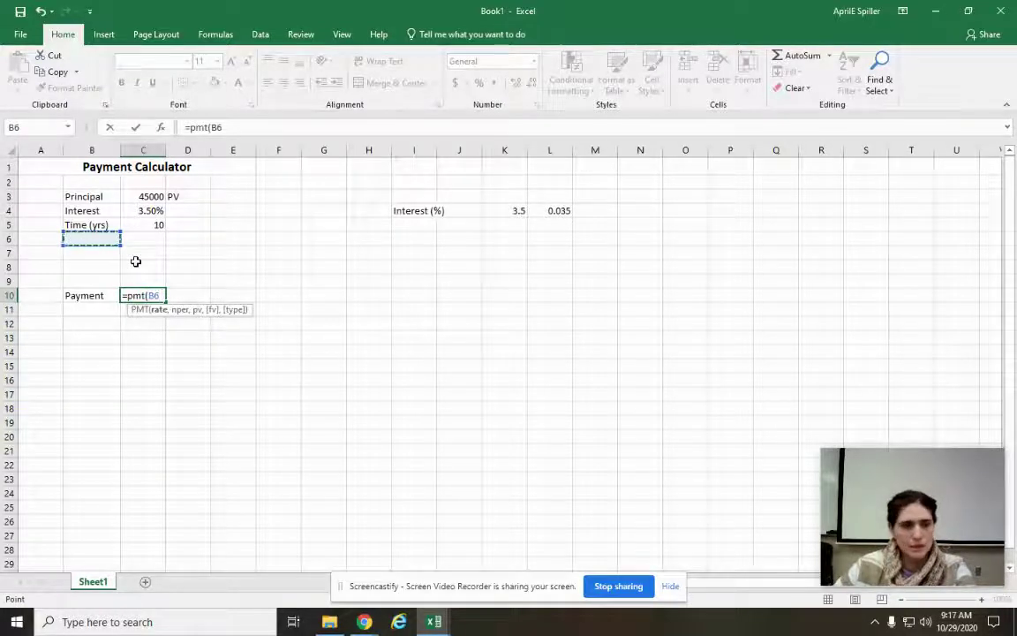
{"action": "key", "text": "Escape"}
Add the labels "rate" in B6 and "nper" in B7, below Time (yrs)
{"action": "left_click", "coordinate": [80, 241]}
{"action": "type", "text": "rate"}
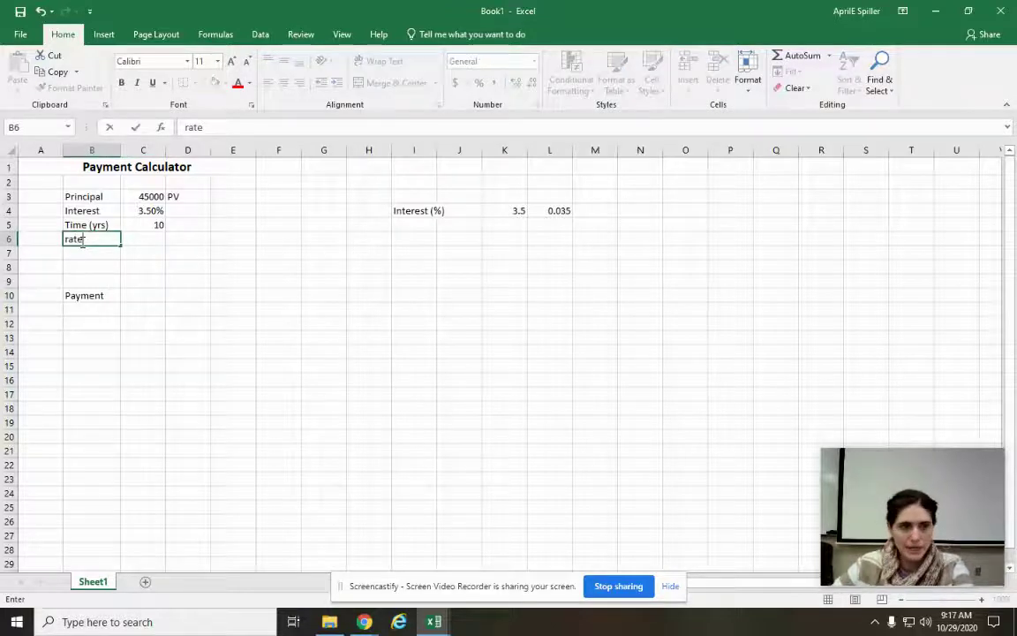
{"action": "key", "text": "Return"}
{"action": "type", "text": "nper"}
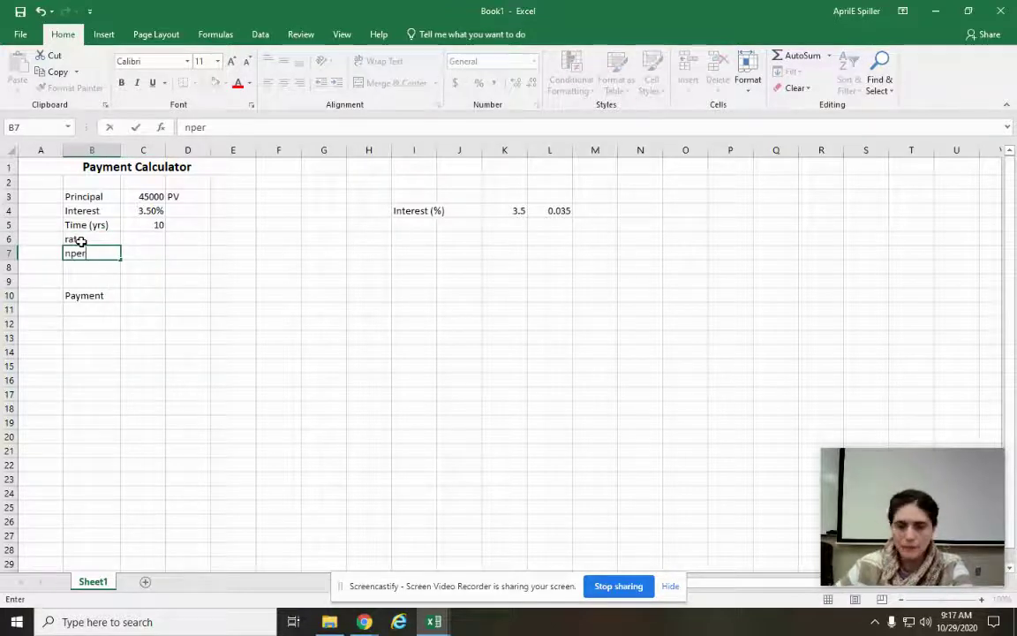
Calculate the monthly rate in C6 with the formula =C4/12
{"action": "left_click", "coordinate": [123, 243]}
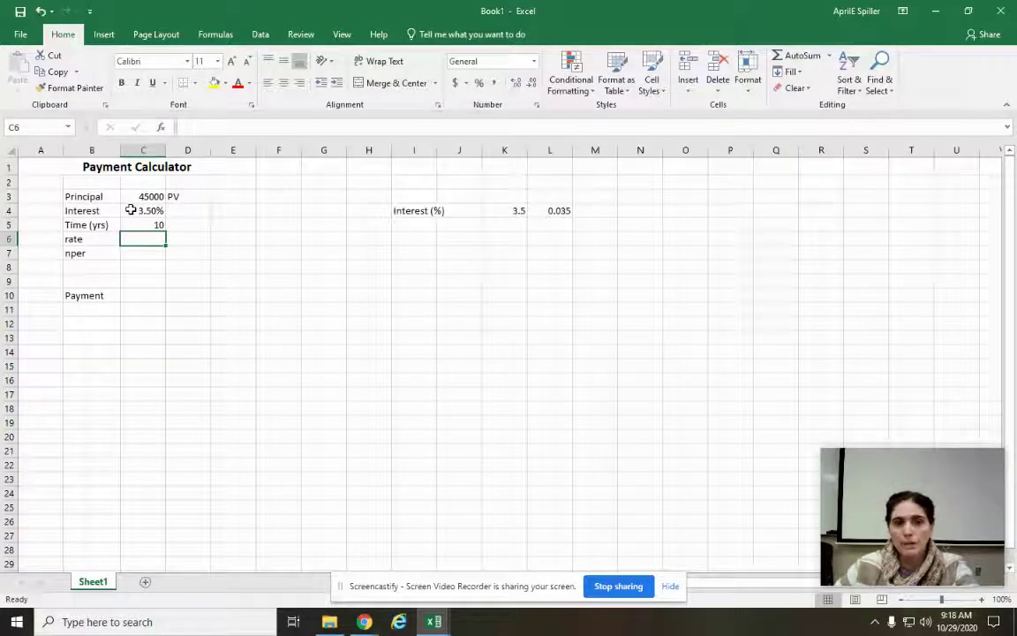
{"action": "type", "text": "="}
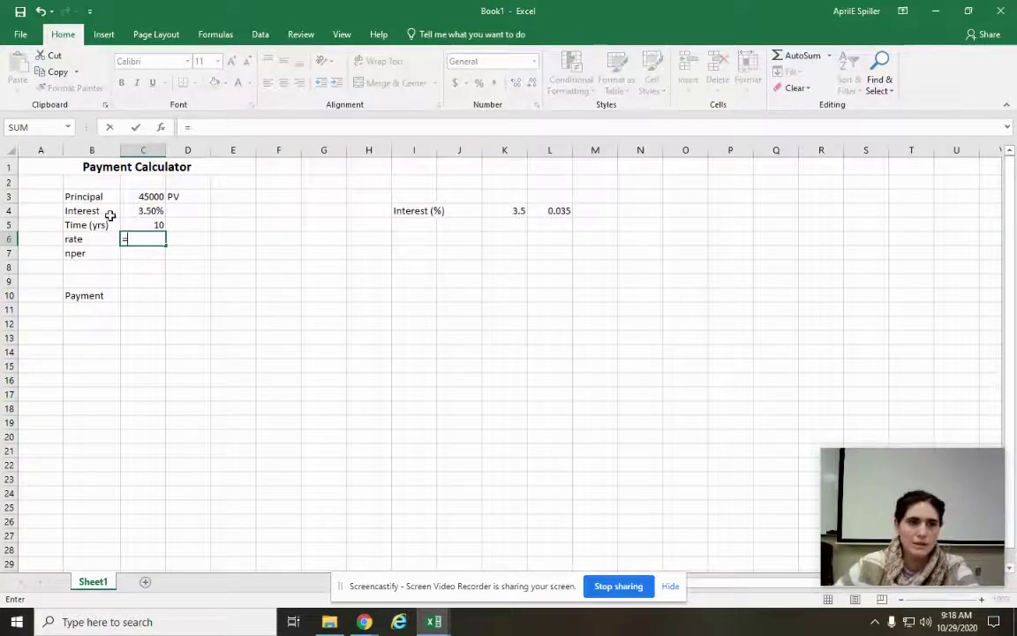
{"action": "left_click", "coordinate": [131, 211]}
{"action": "type", "text": "/12"}
{"action": "key", "text": "Return"}
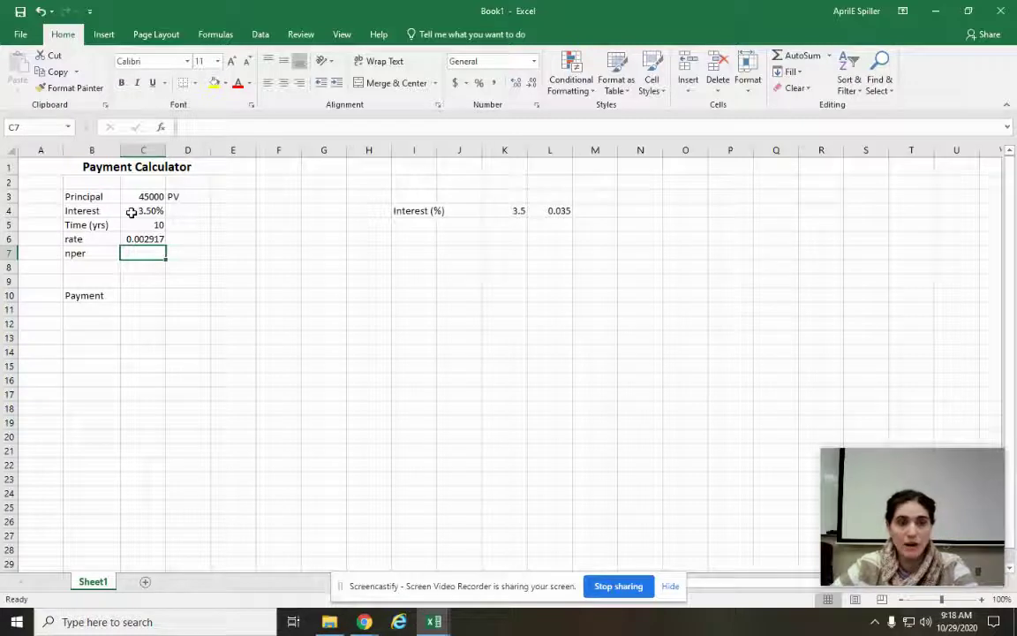
Calculate the number of monthly payments in C7 with the formula =12*C5
{"action": "type", "text": "12"}
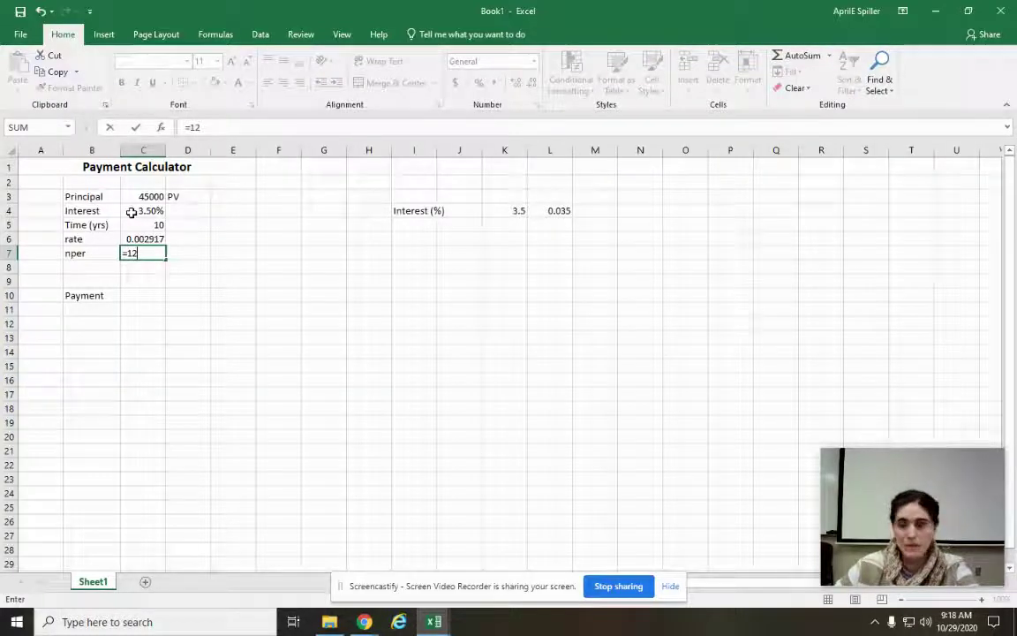
{"action": "type", "text": "*"}
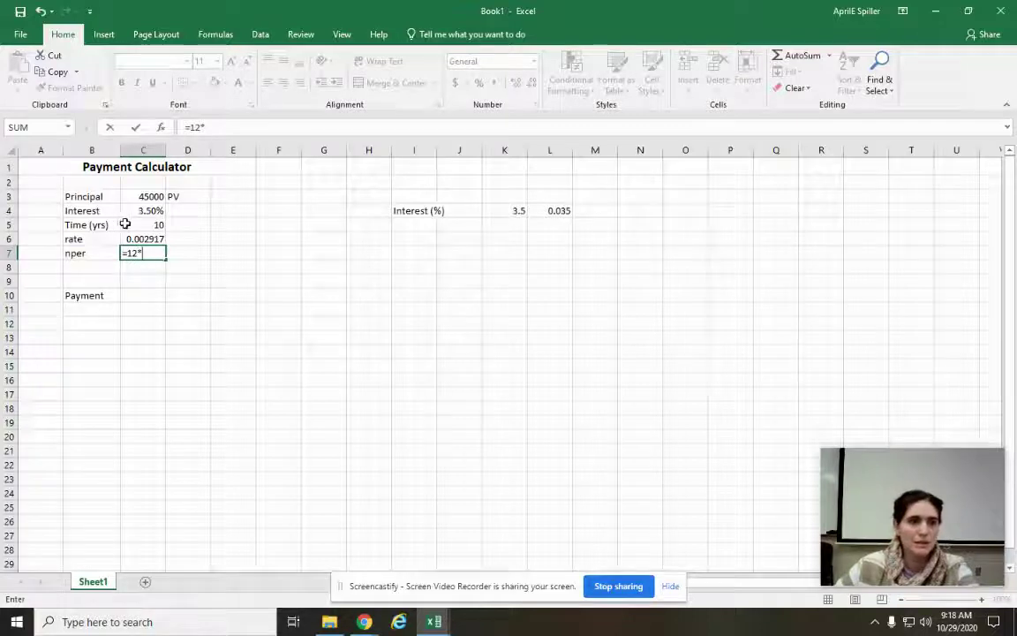
{"action": "left_click", "coordinate": [128, 224]}
{"action": "key", "text": "Return"}
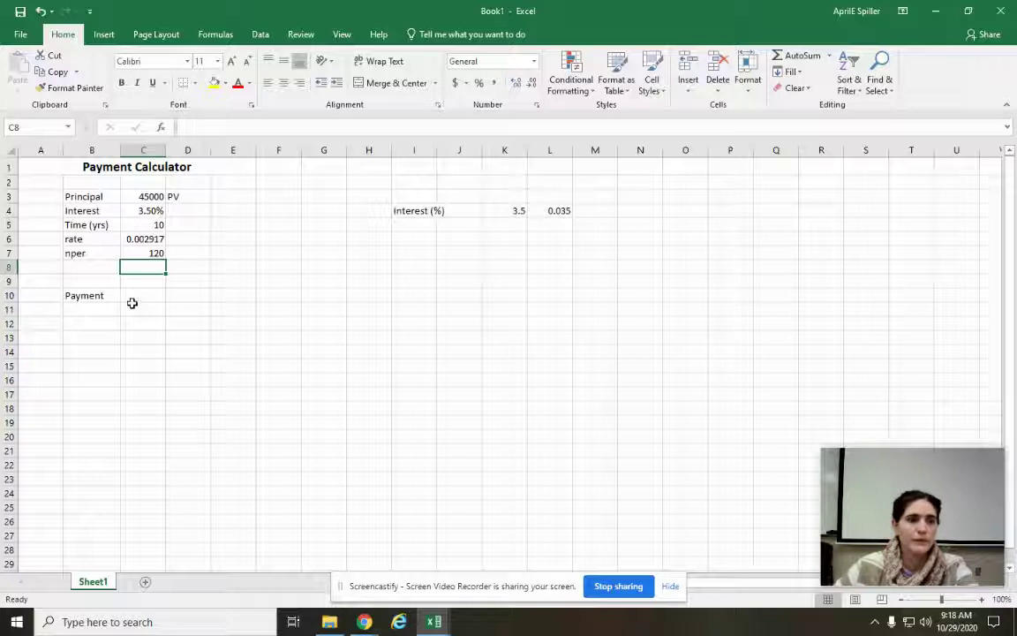
Fill row 8 with the label "Future" in B8, the value 0 in C8 and the note "FV" in D8
{"action": "left_click", "coordinate": [83, 265]}
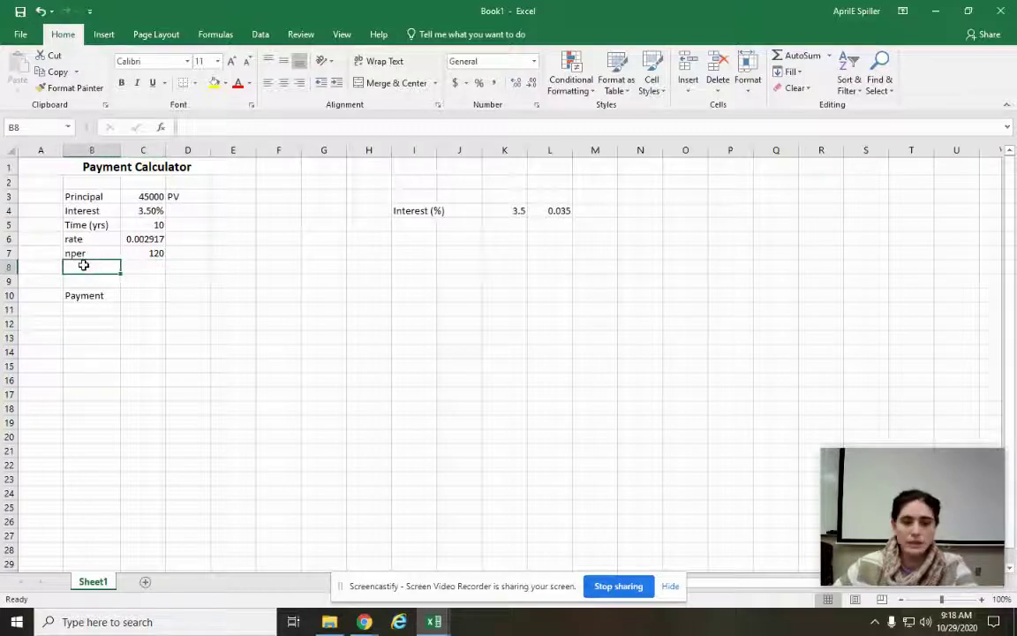
{"action": "type", "text": "FV"}
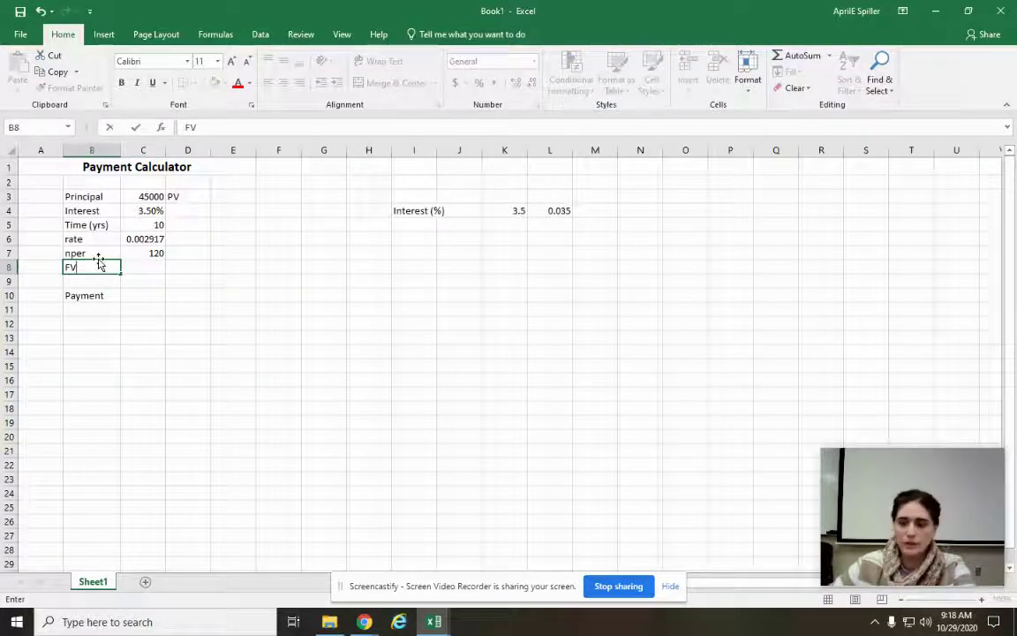
{"action": "type", "text": "ture"}
{"action": "left_click", "coordinate": [143, 267]}
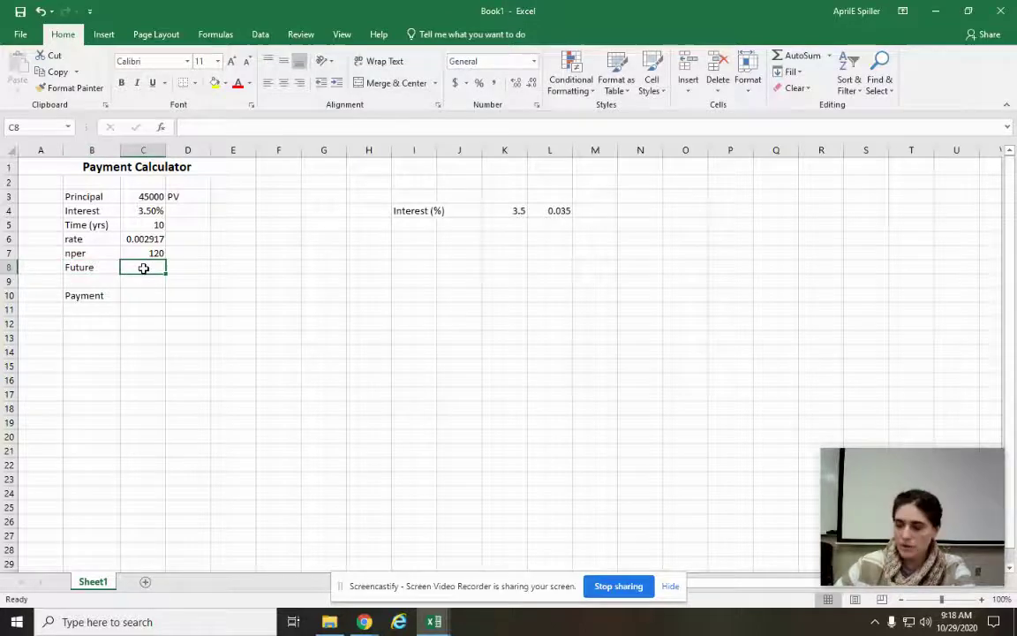
{"action": "type", "text": "0"}
{"action": "left_click", "coordinate": [185, 265]}
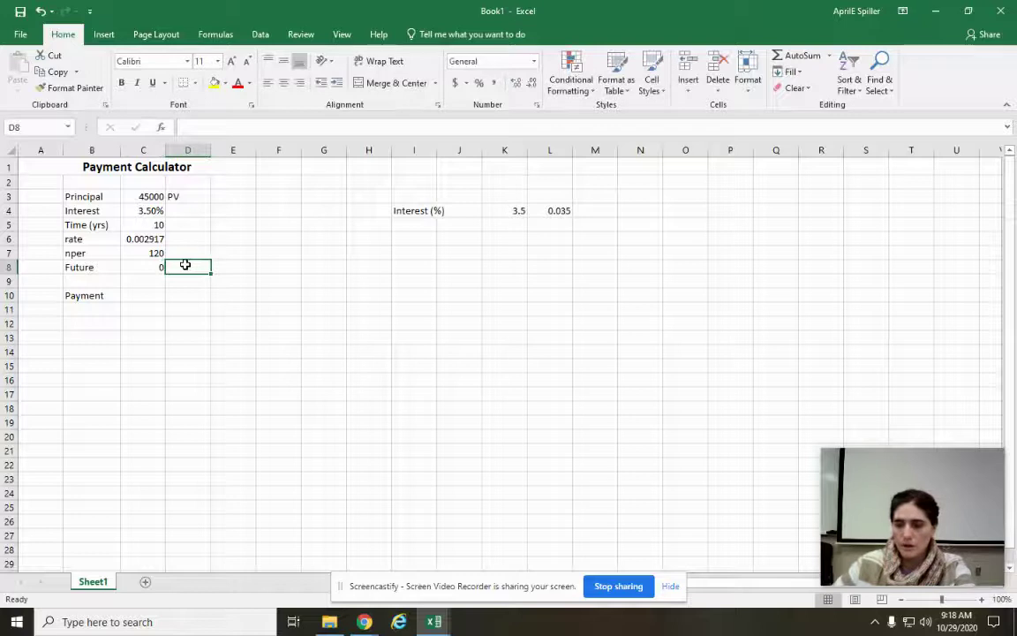
{"action": "type", "text": "FV"}
{"action": "left_click", "coordinate": [223, 306]}
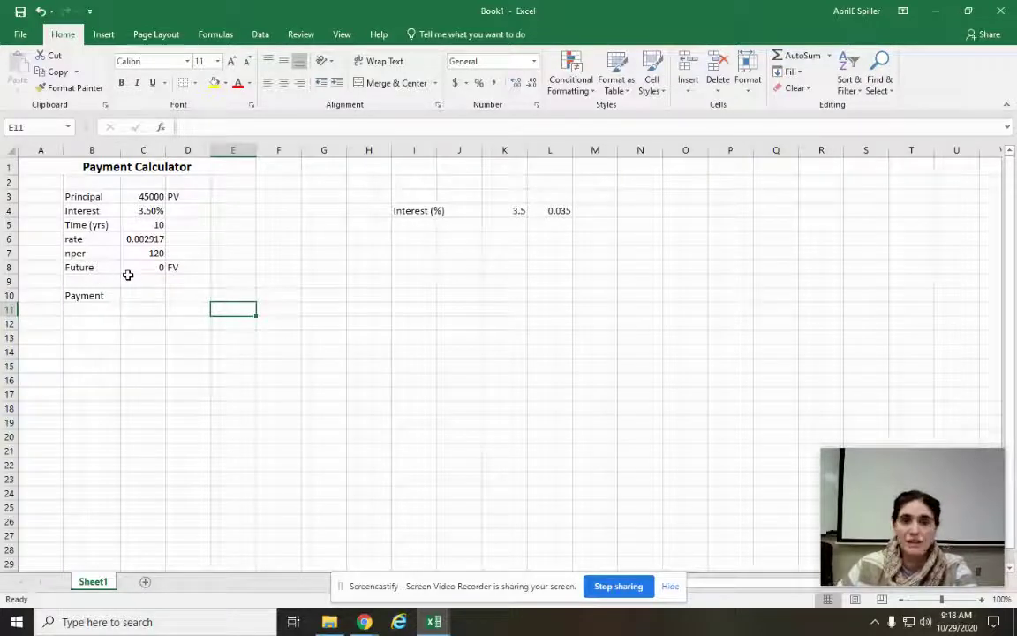
Calculate the loan payment in C10 with the formula =pmt(C6,C7,C3,C8)
{"action": "left_click", "coordinate": [151, 295]}
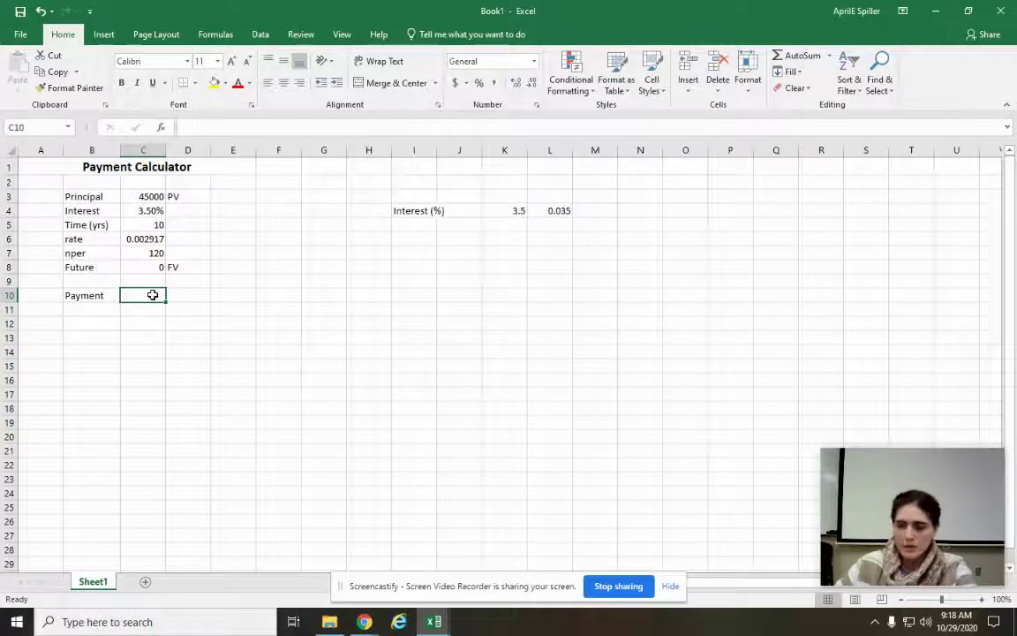
{"action": "type", "text": "="}
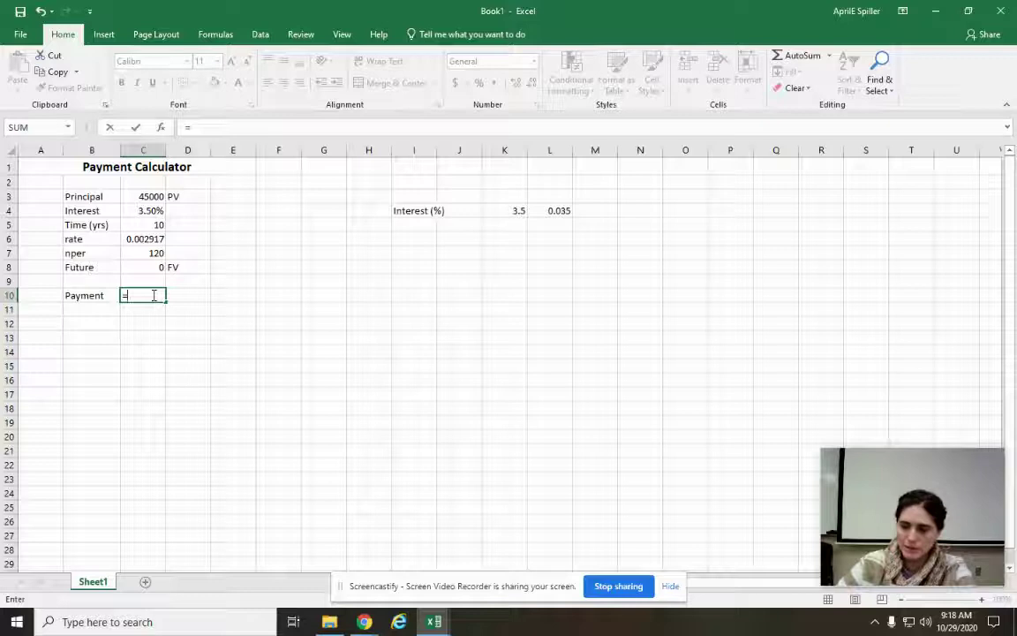
{"action": "type", "text": "pmt("}
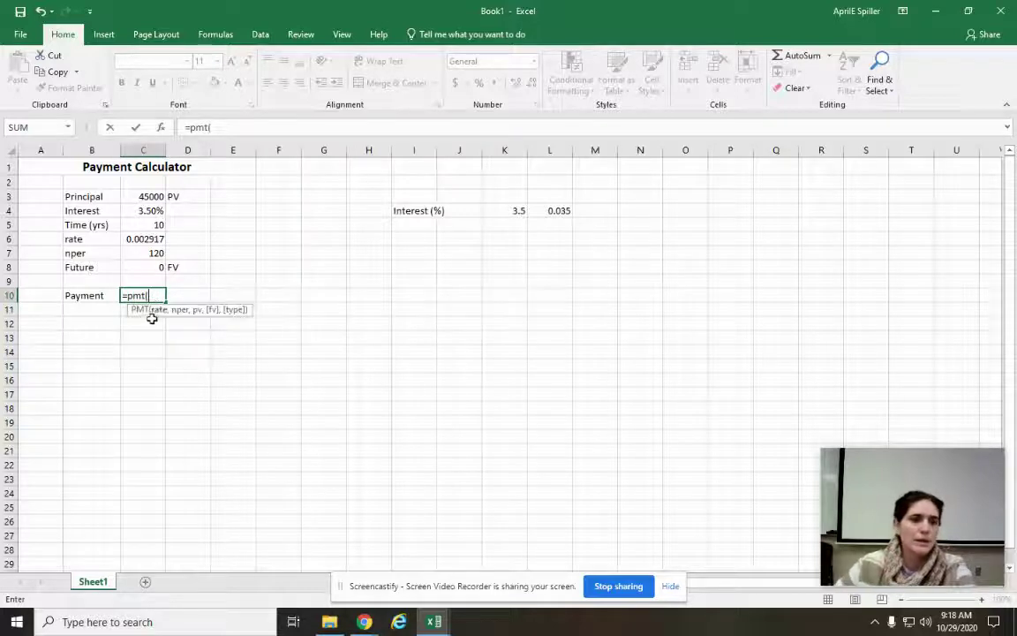
{"action": "left_click", "coordinate": [133, 239]}
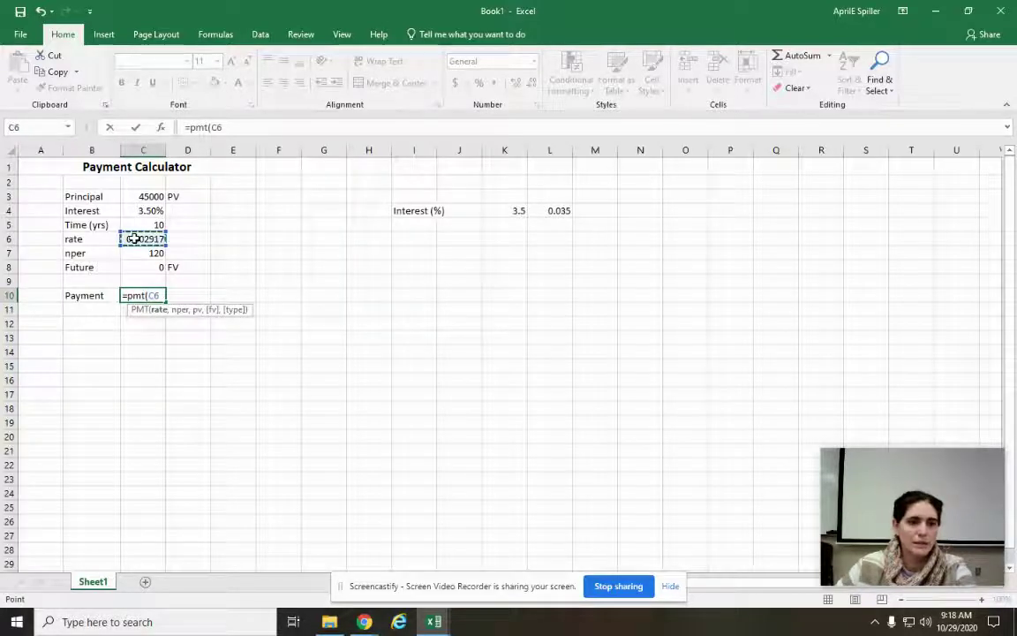
{"action": "type", "text": ","}
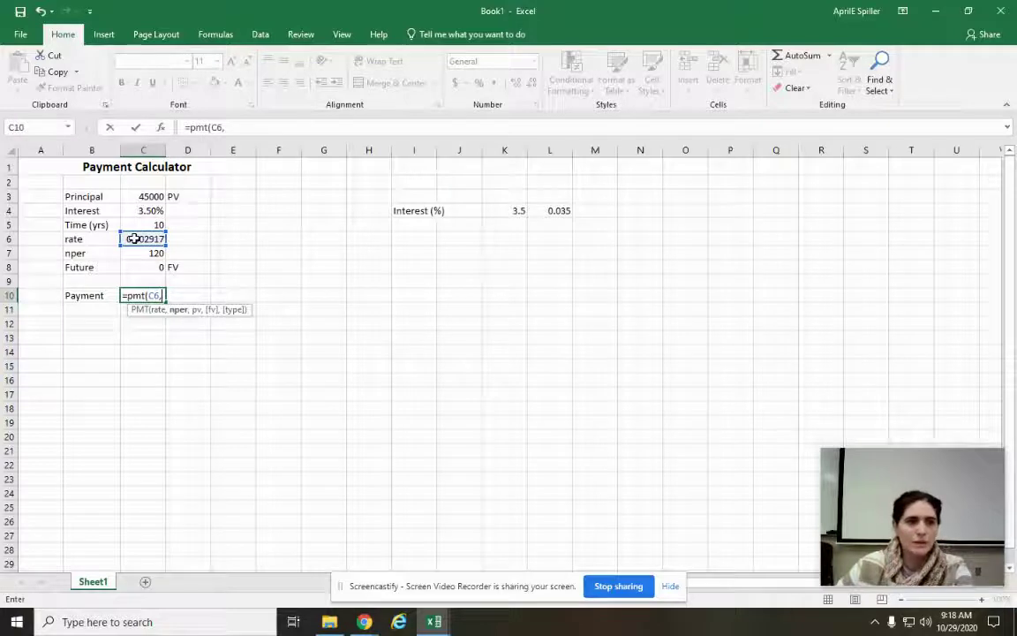
{"action": "left_click", "coordinate": [129, 254]}
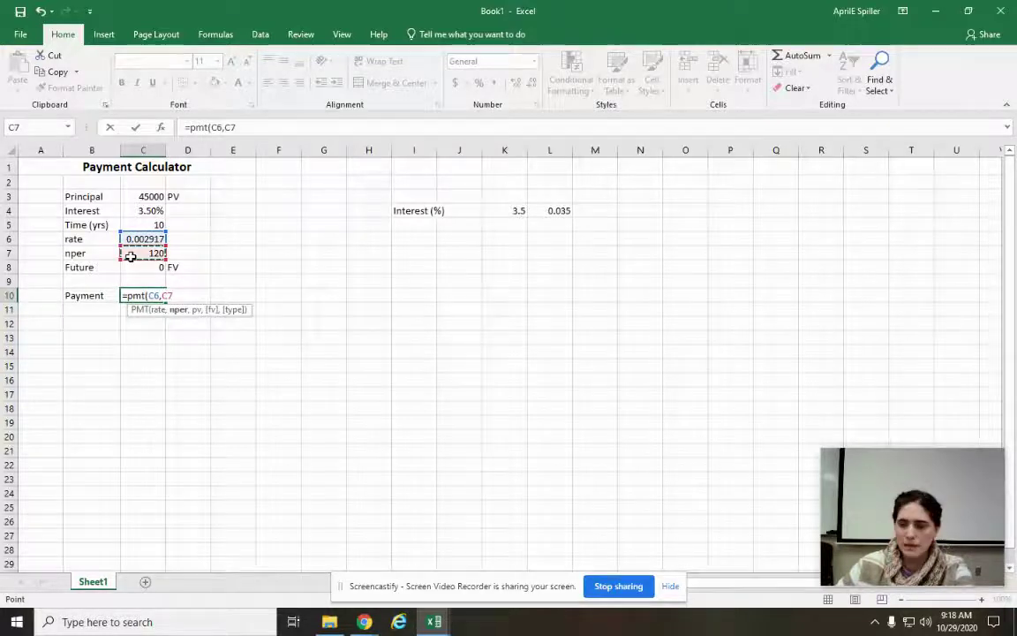
{"action": "type", "text": ","}
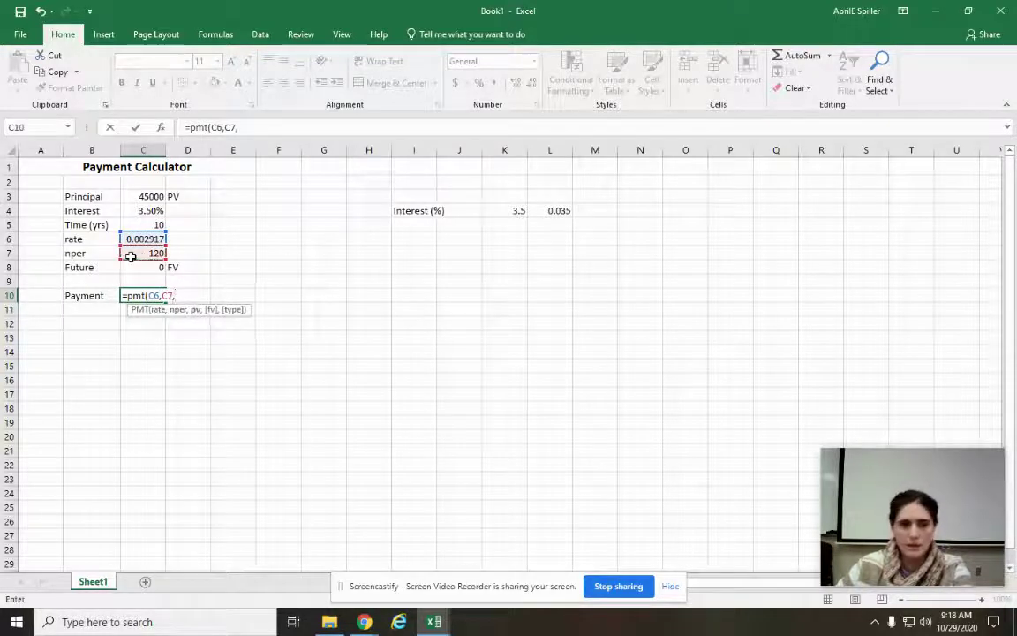
{"action": "left_click", "coordinate": [143, 197]}
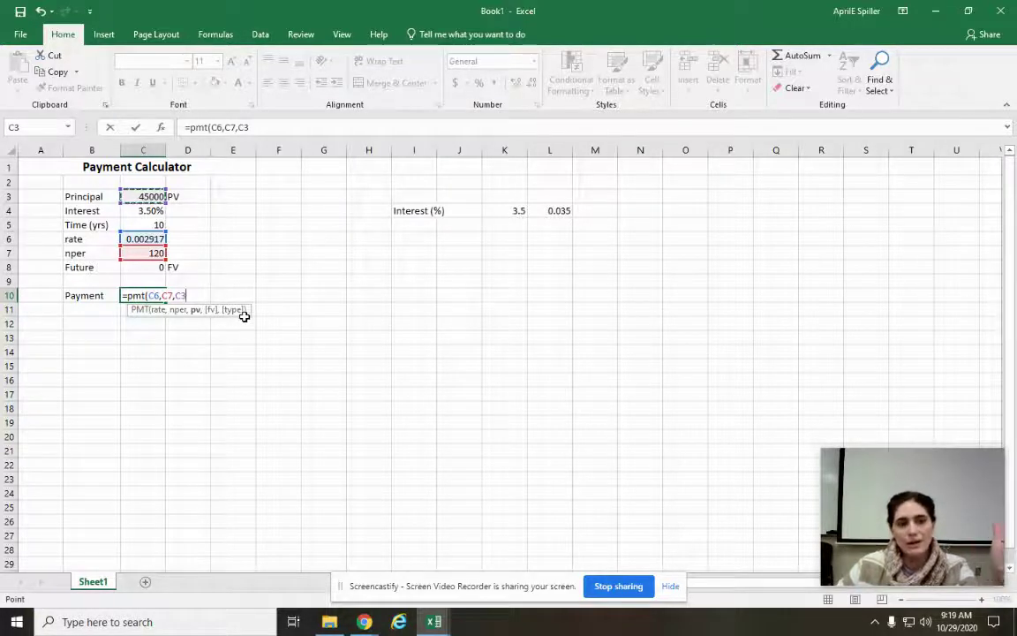
{"action": "type", "text": ","}
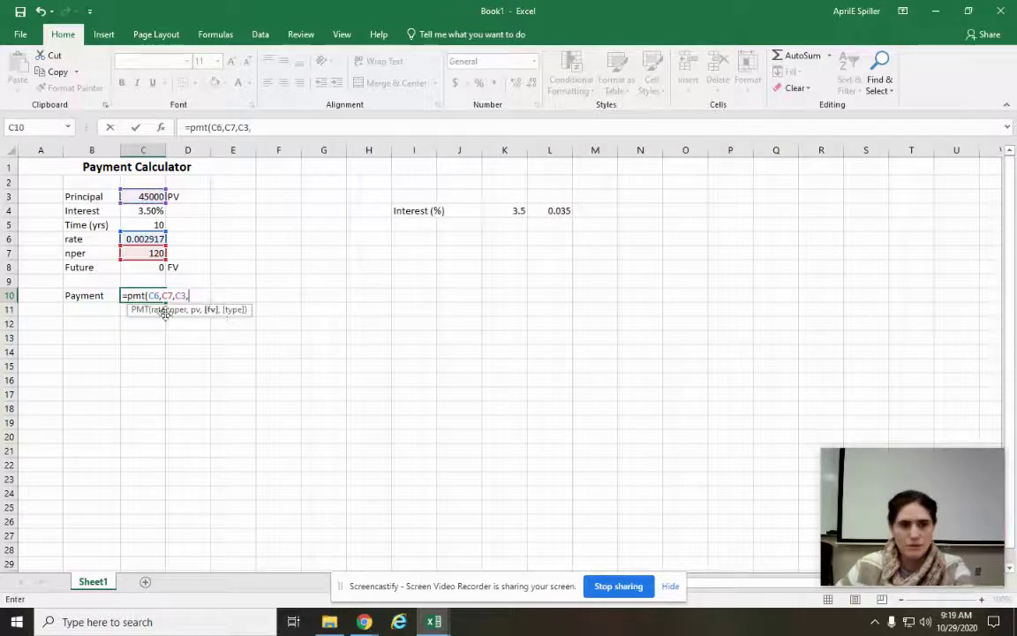
{"action": "left_click", "coordinate": [147, 268]}
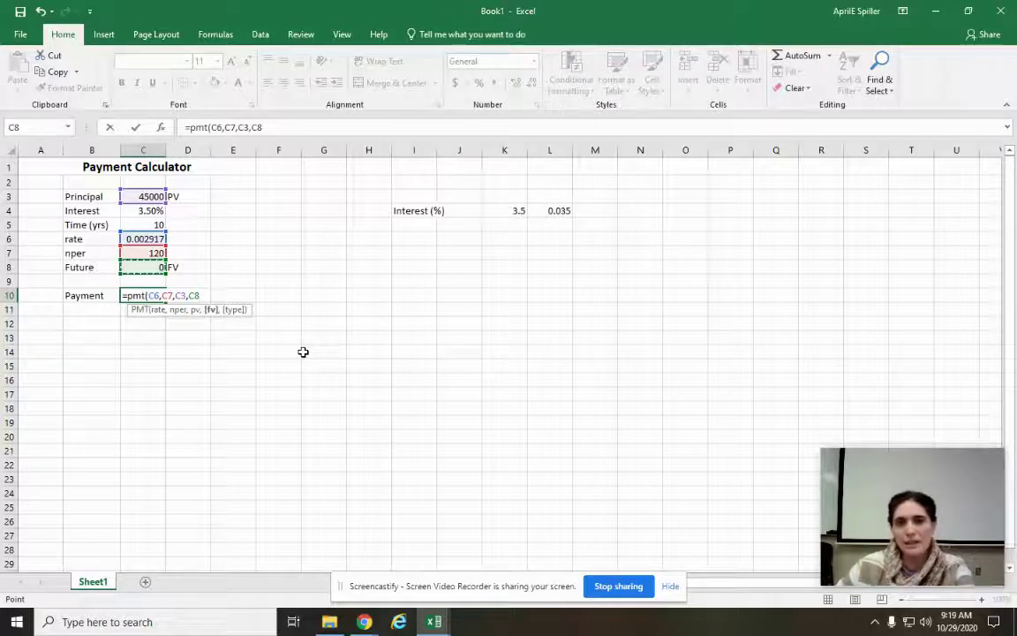
{"action": "type", "text": ")"}
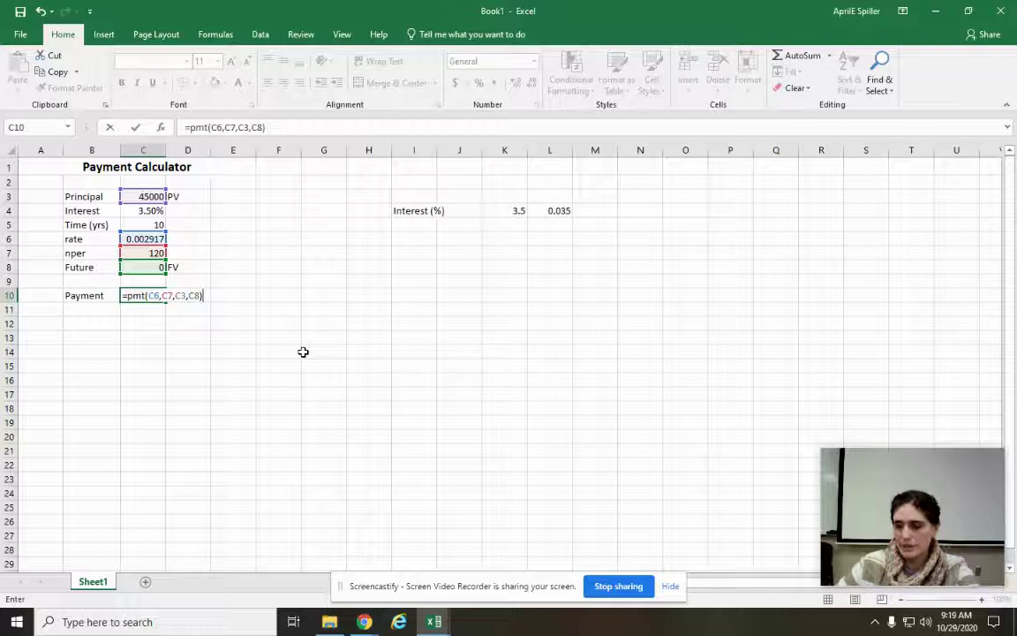
{"action": "key", "text": "Return"}
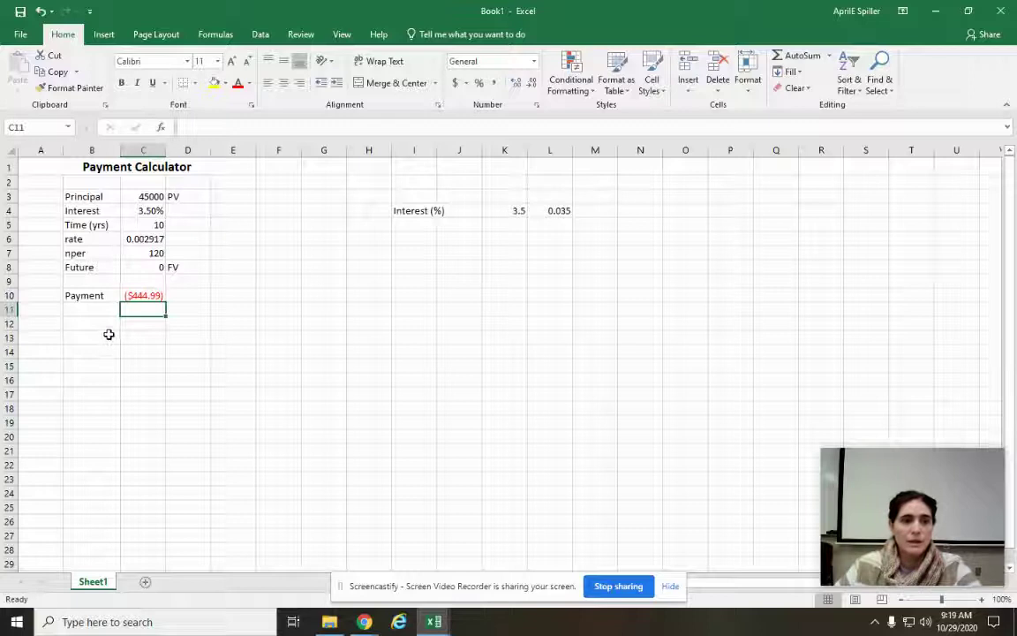
Merge and center B13:D13 and enter the bold heading "Investment" in it
{"action": "left_click_drag", "start_coordinate": [106, 337], "coordinate": [190, 337]}
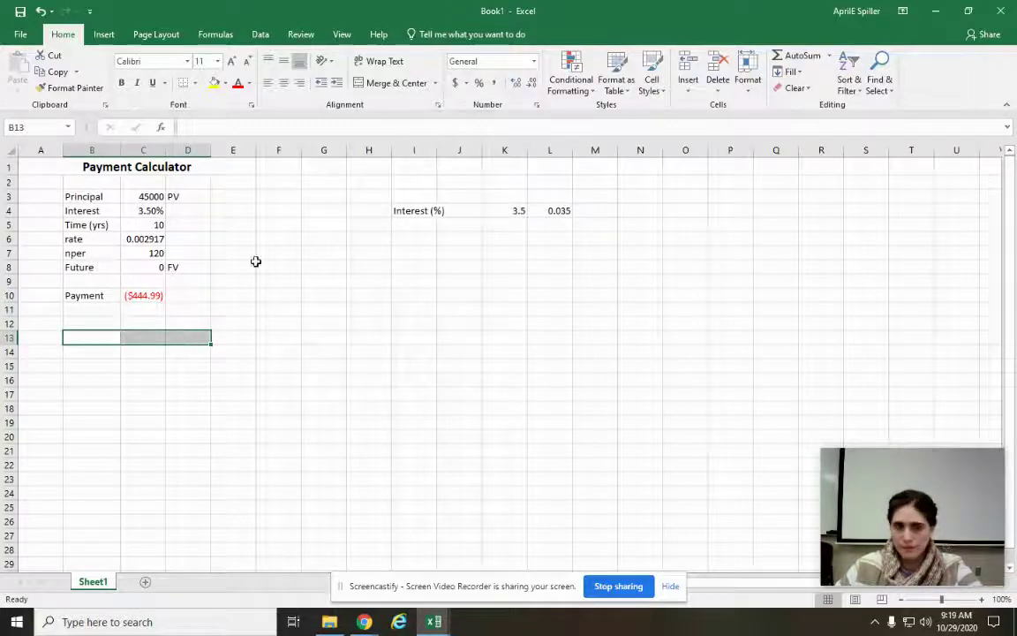
{"action": "left_click", "coordinate": [365, 83]}
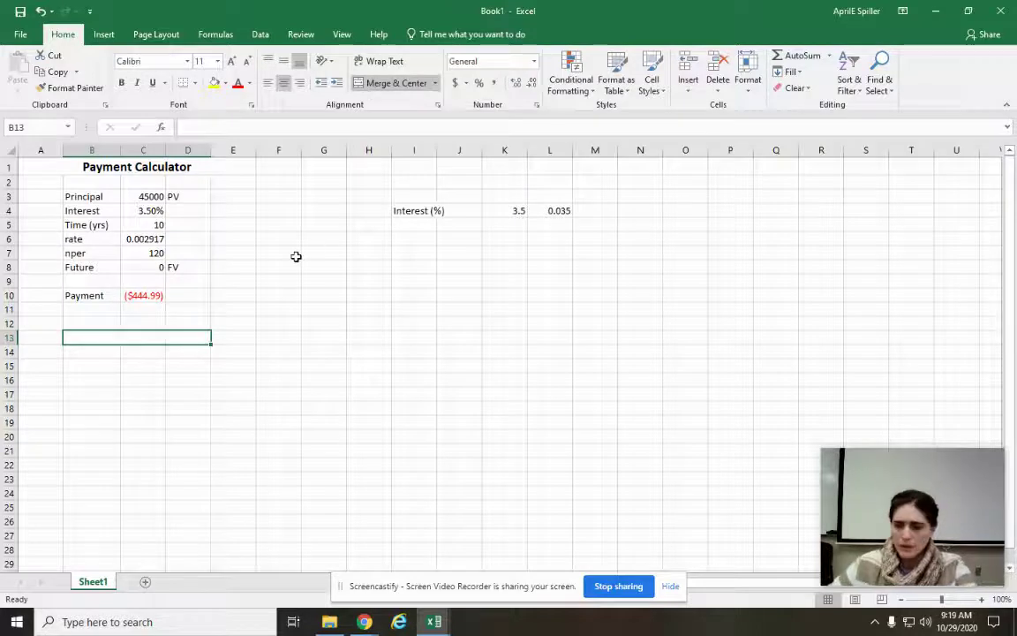
{"action": "type", "text": "Investment"}
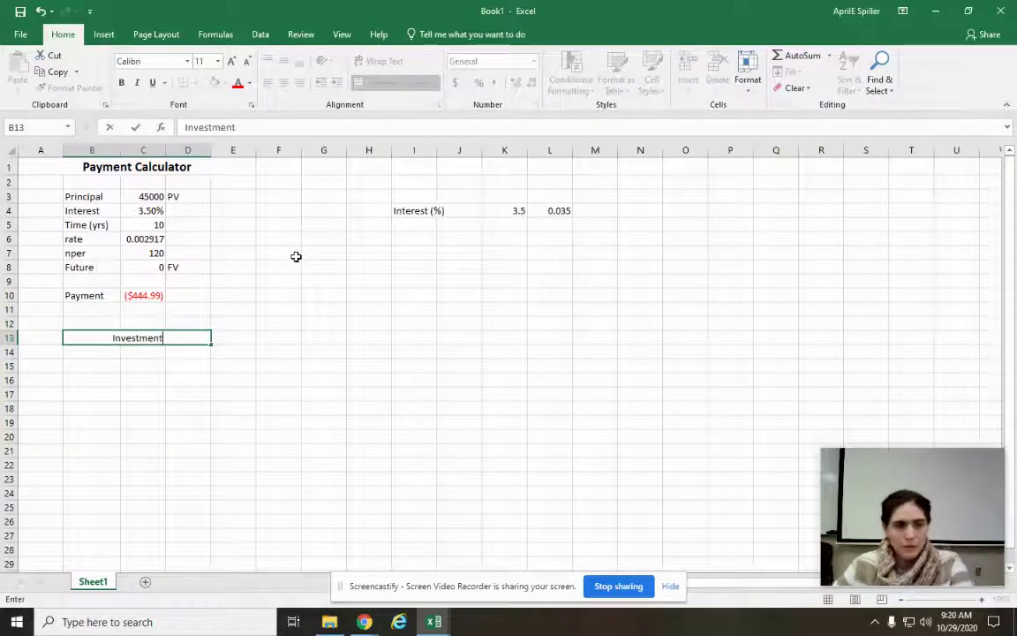
{"action": "left_click", "coordinate": [234, 378]}
{"action": "left_click", "coordinate": [186, 338]}
{"action": "key", "text": "ctrl+b"}
{"action": "left_click", "coordinate": [188, 377]}
Copy the labels from B3:B10 into the Investment section, starting at B14
{"action": "left_click_drag", "start_coordinate": [77, 196], "coordinate": [72, 295]}
{"action": "key", "text": "ctrl+c"}
{"action": "left_click", "coordinate": [81, 354]}
{"action": "key", "text": "ctrl+v"}
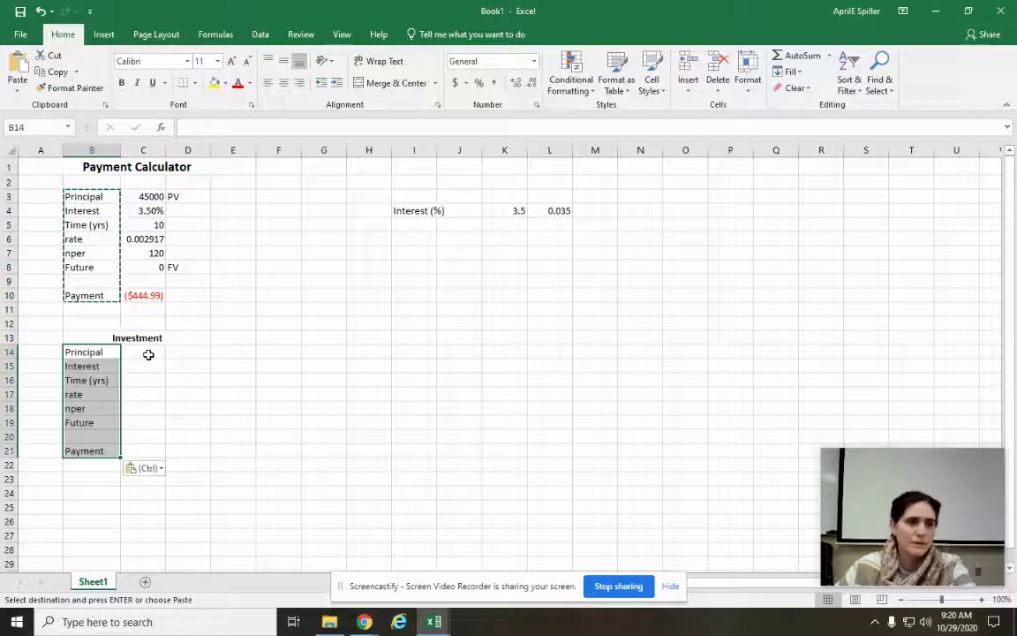
{"action": "left_click", "coordinate": [149, 354]}
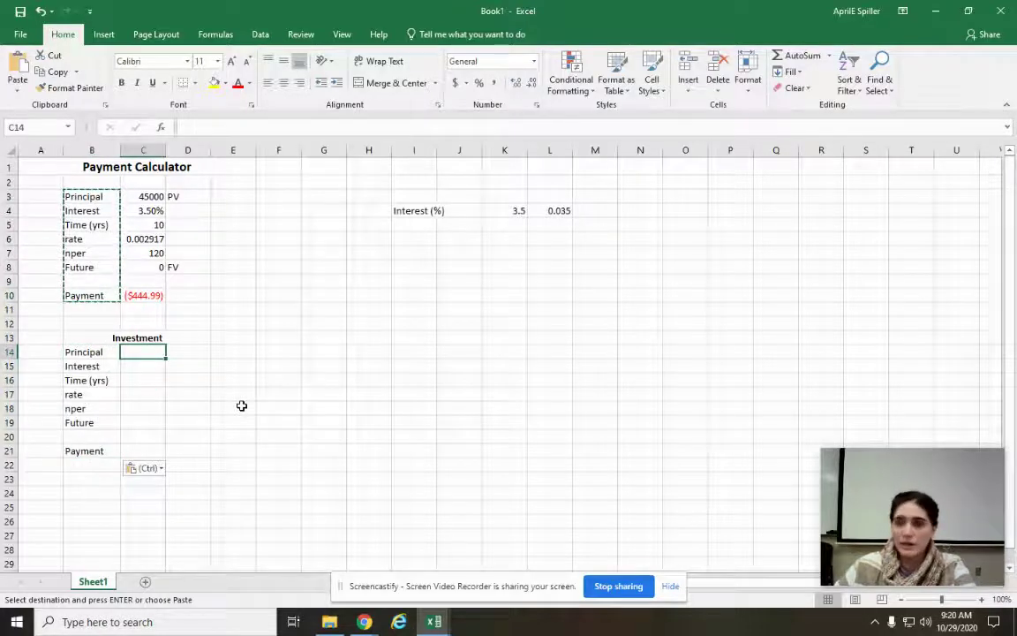
{"action": "type", "text": "2500"}
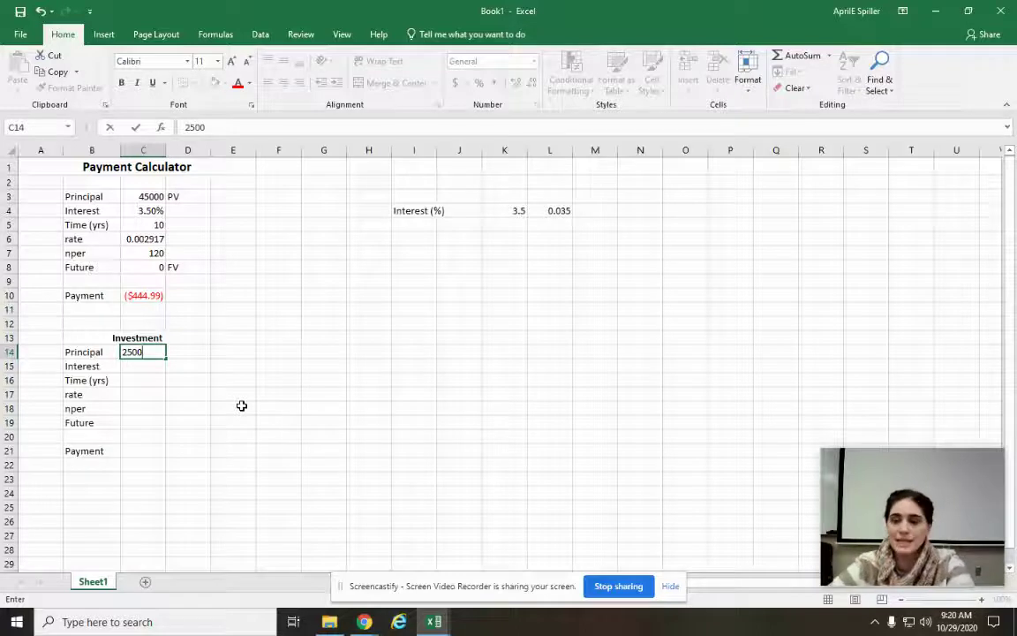
{"action": "key", "text": "BackSpace"}
{"action": "key", "text": "BackSpace"}
{"action": "key", "text": "BackSpace"}
{"action": "key", "text": "BackSpace"}
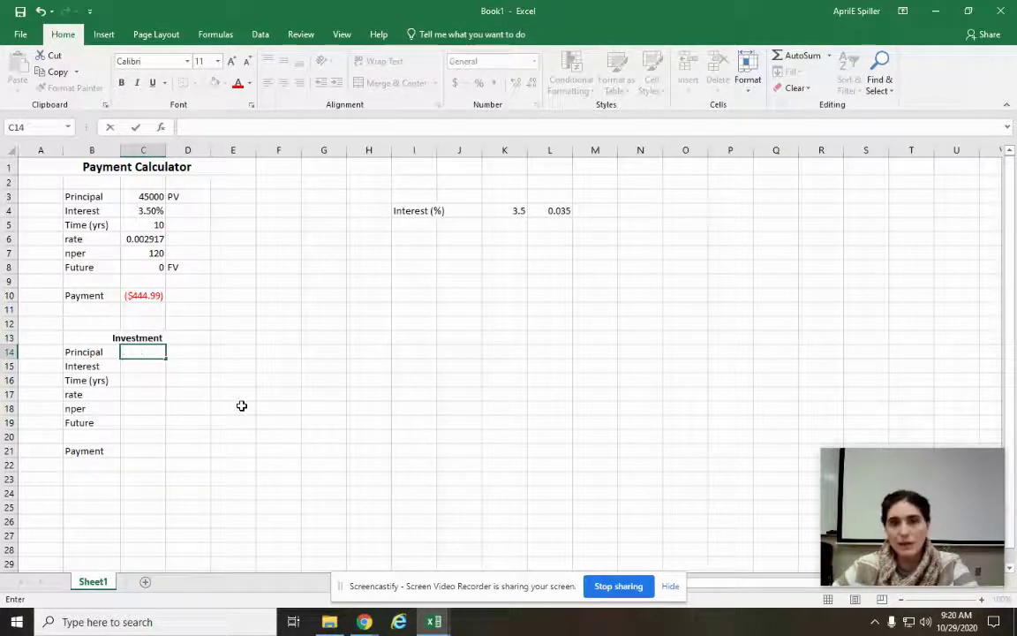
Enter the Investment principal as -2500 in C14 and the interest as 3.5% in C15
{"action": "type", "text": "-2500"}
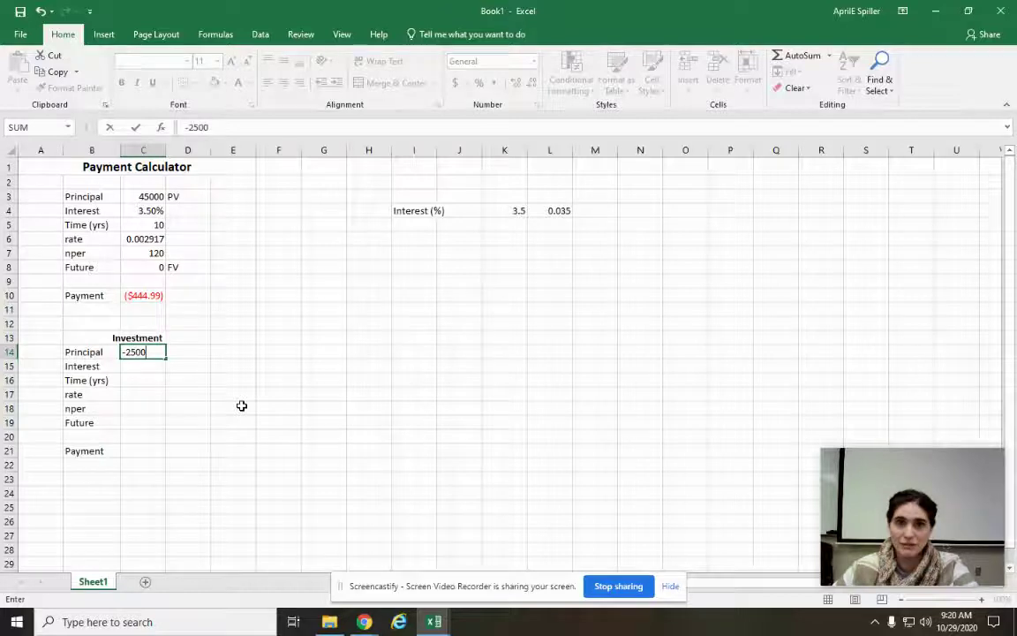
{"action": "left_click", "coordinate": [152, 367]}
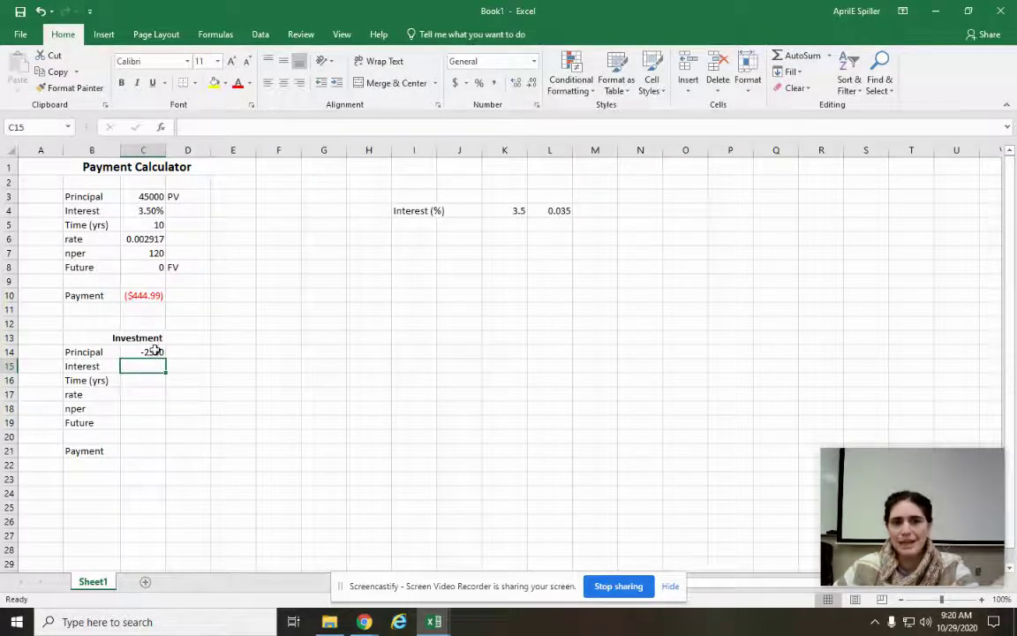
{"action": "type", "text": "3.5"}
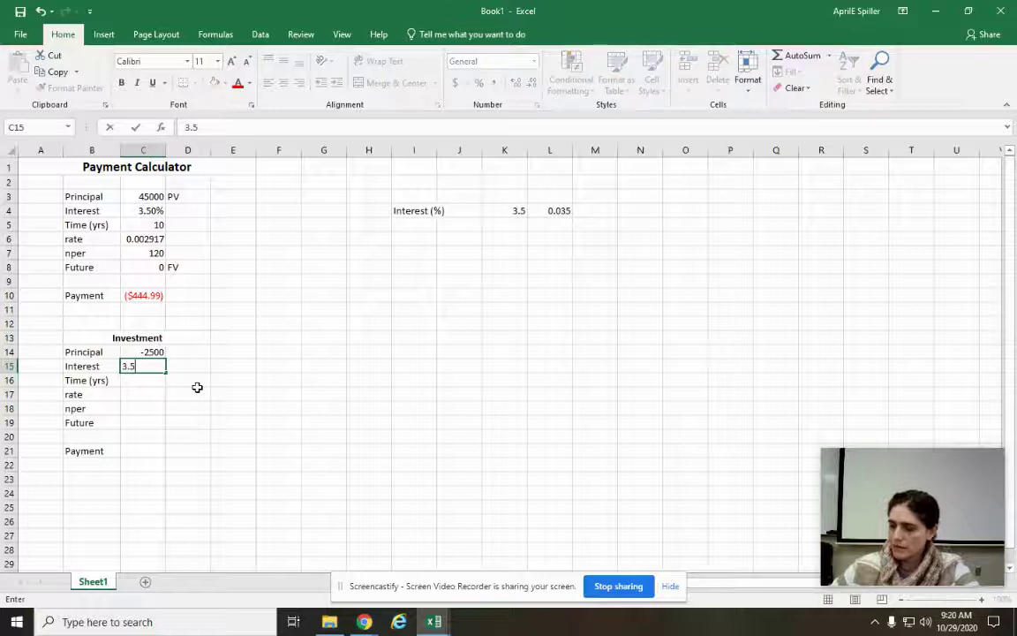
{"action": "type", "text": "0%"}
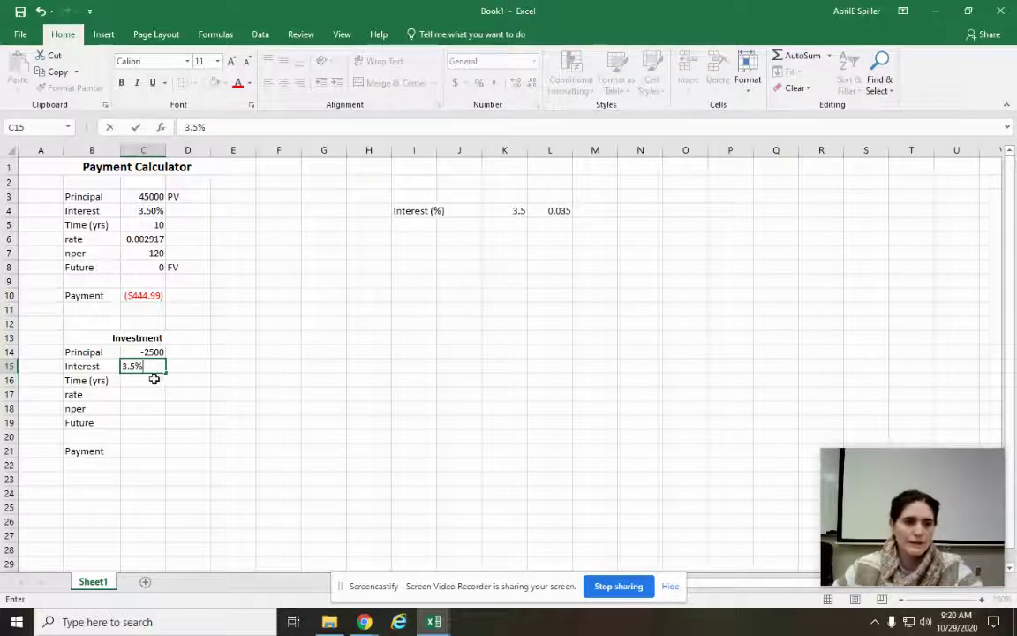
Enter the Investment future value 25000 in C19 and the time of 12 years in C16
{"action": "left_click", "coordinate": [161, 380]}
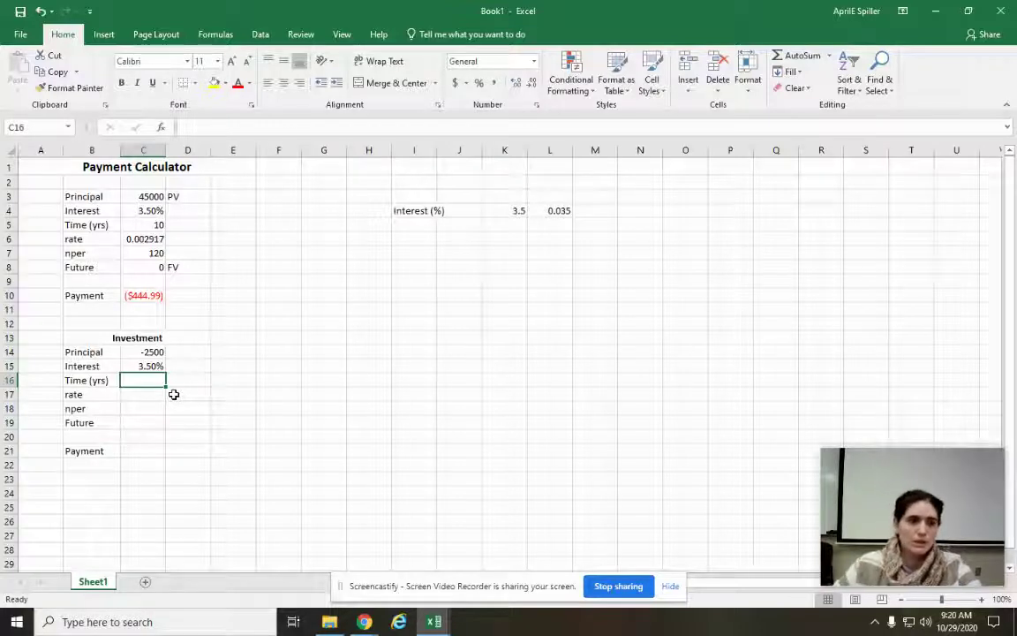
{"action": "left_click", "coordinate": [157, 424]}
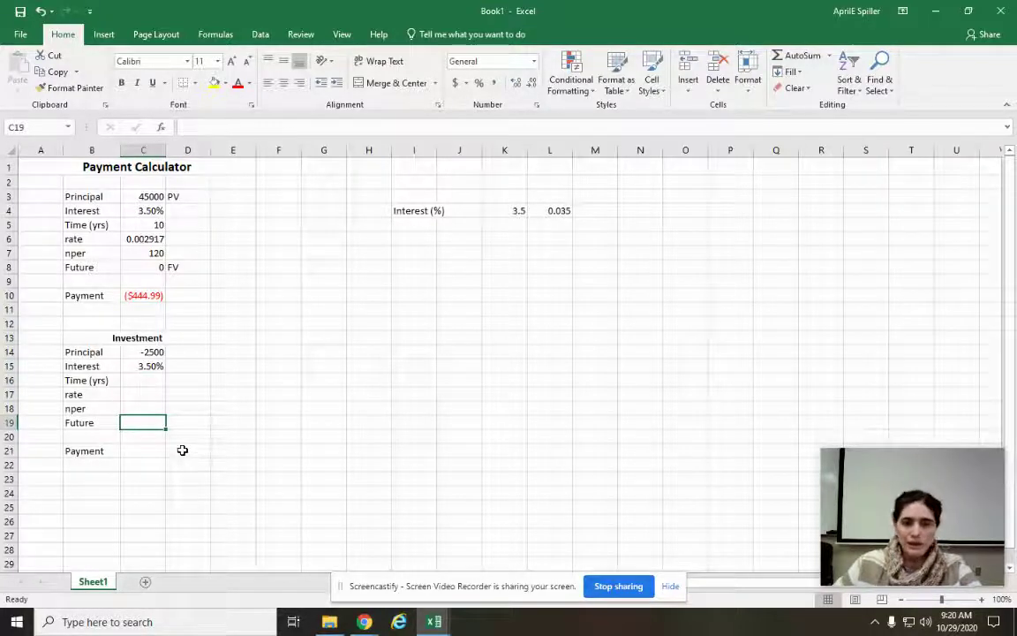
{"action": "type", "text": "25000"}
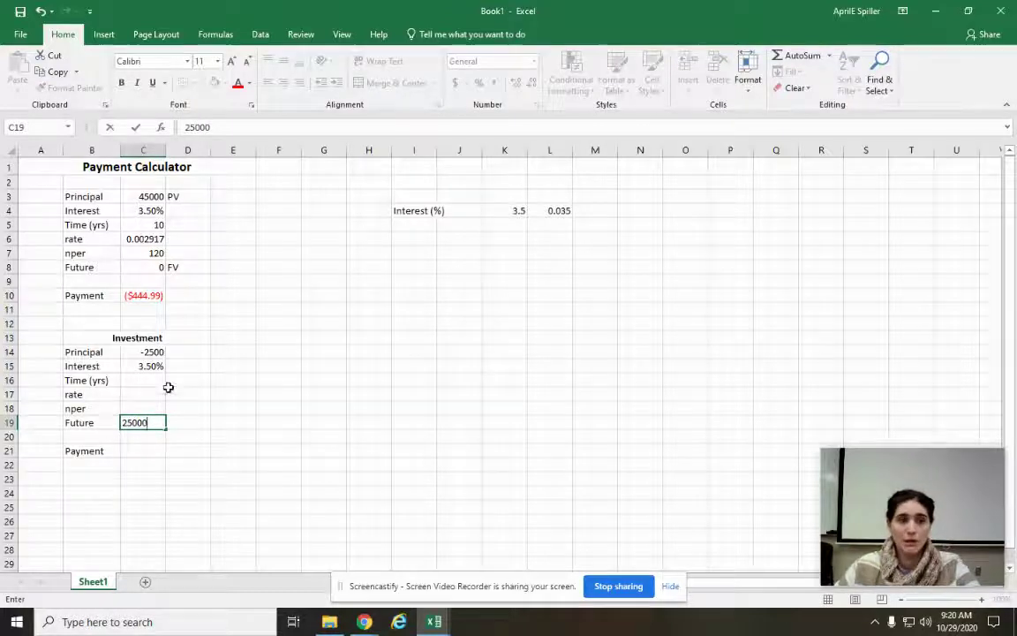
{"action": "left_click", "coordinate": [141, 379]}
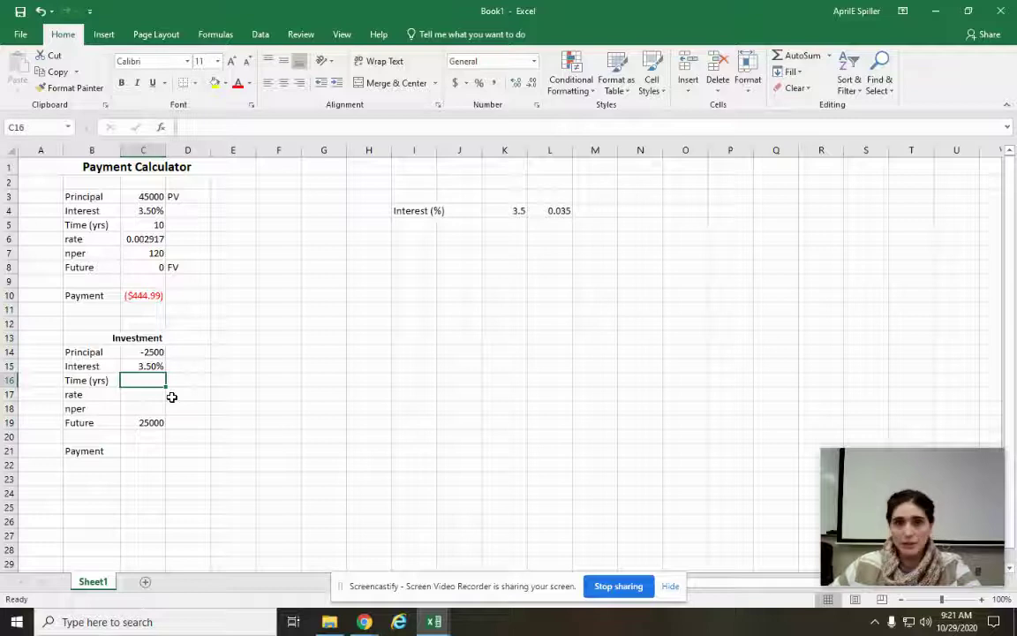
{"action": "type", "text": "12"}
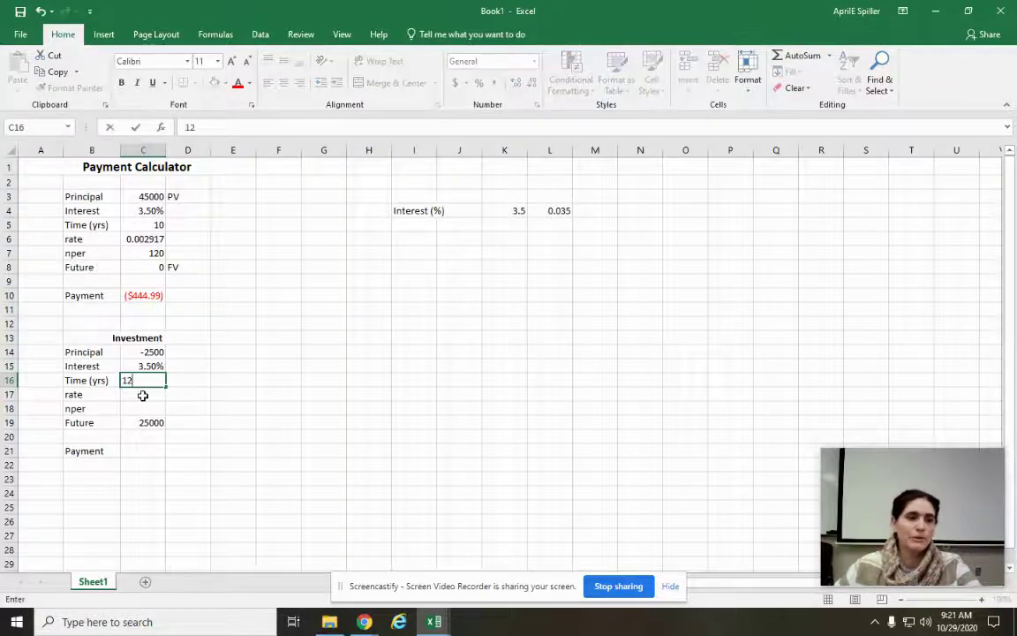
Try to calculate the Investment rate in C17 with the formula =C16/12
{"action": "left_click", "coordinate": [142, 394]}
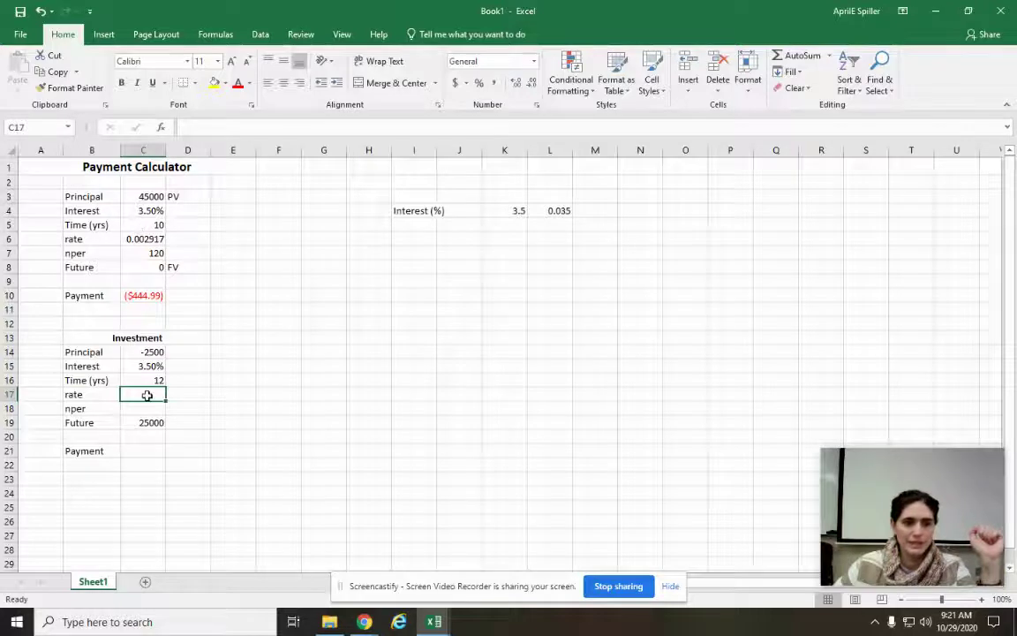
{"action": "type", "text": "="}
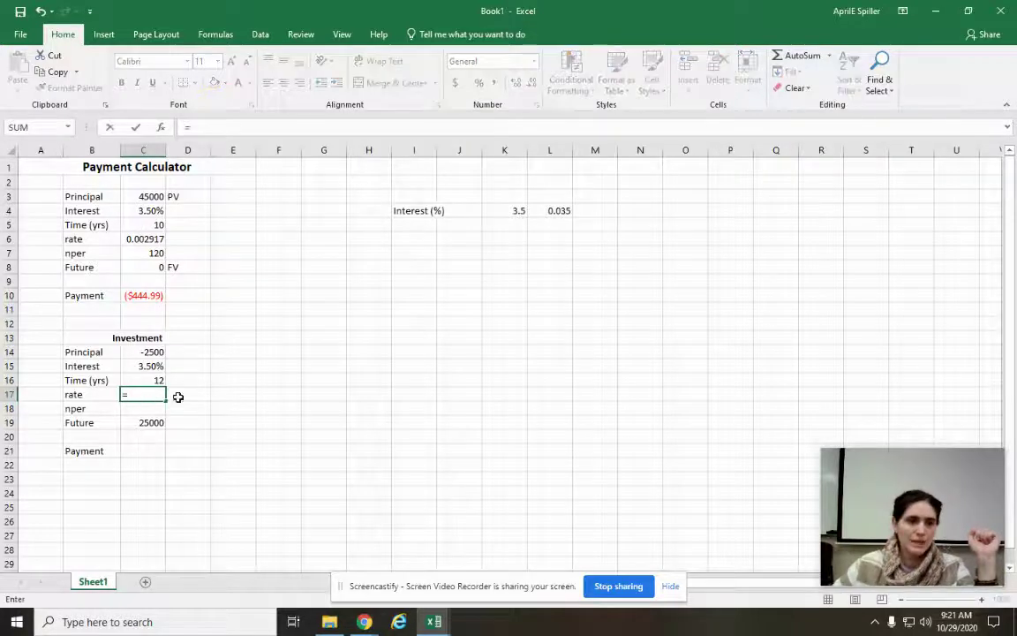
{"action": "left_click", "coordinate": [126, 379]}
{"action": "type", "text": "/12"}
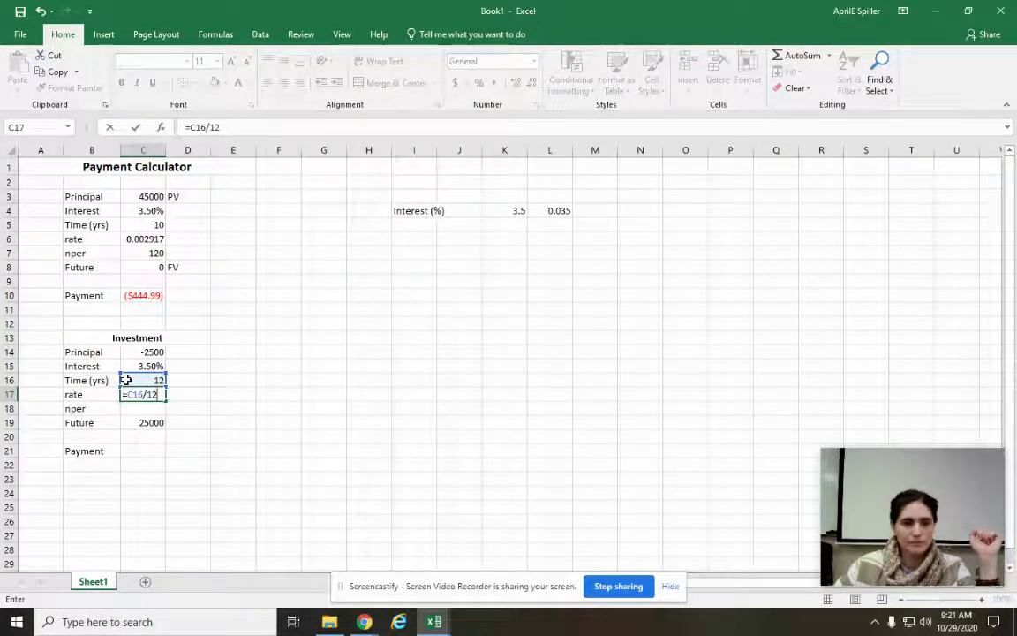
{"action": "key", "text": "Return"}
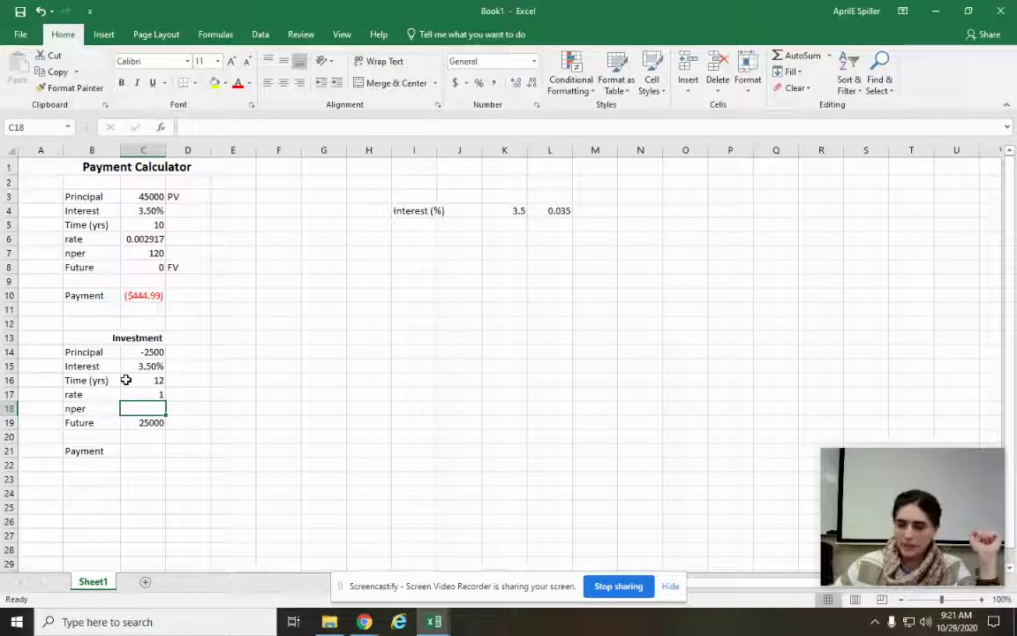
Calculate the Investment nper in C18 with the formula =C16*12
{"action": "type", "text": "="}
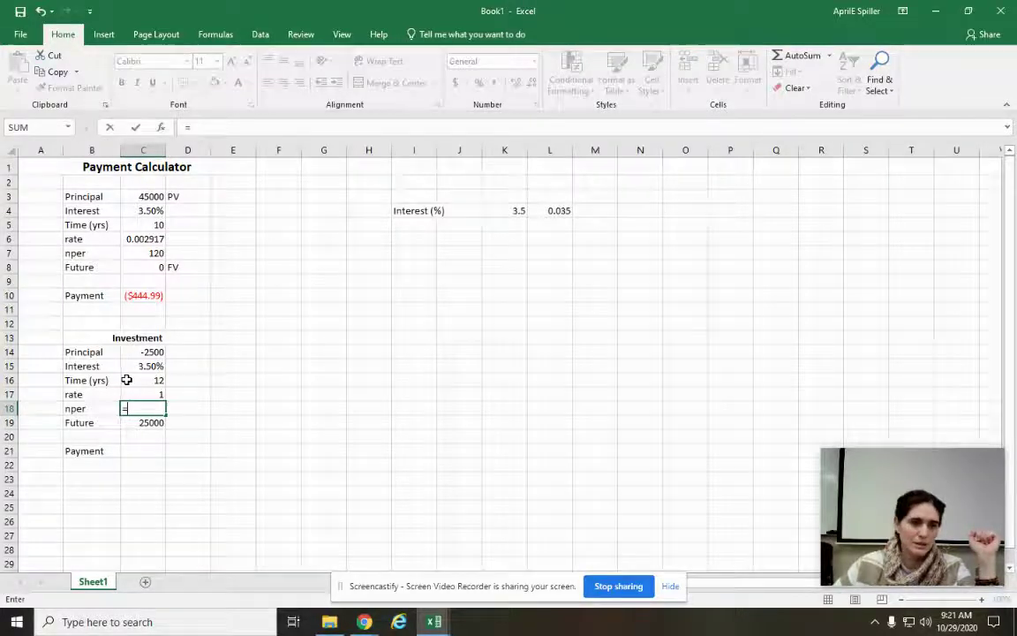
{"action": "left_click", "coordinate": [128, 380]}
{"action": "type", "text": "*"}
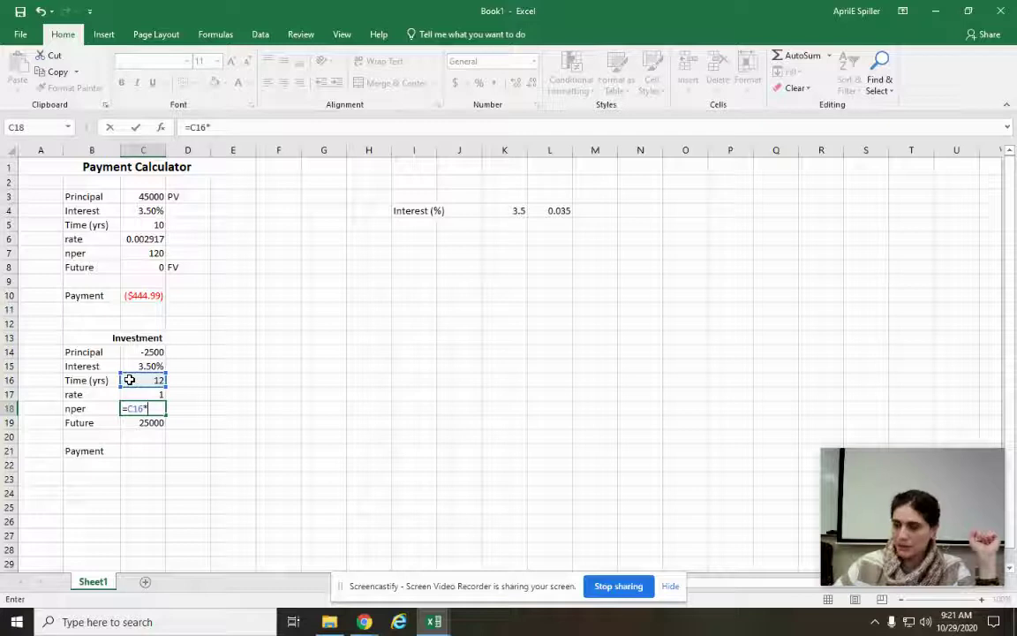
{"action": "key", "text": "Return"}
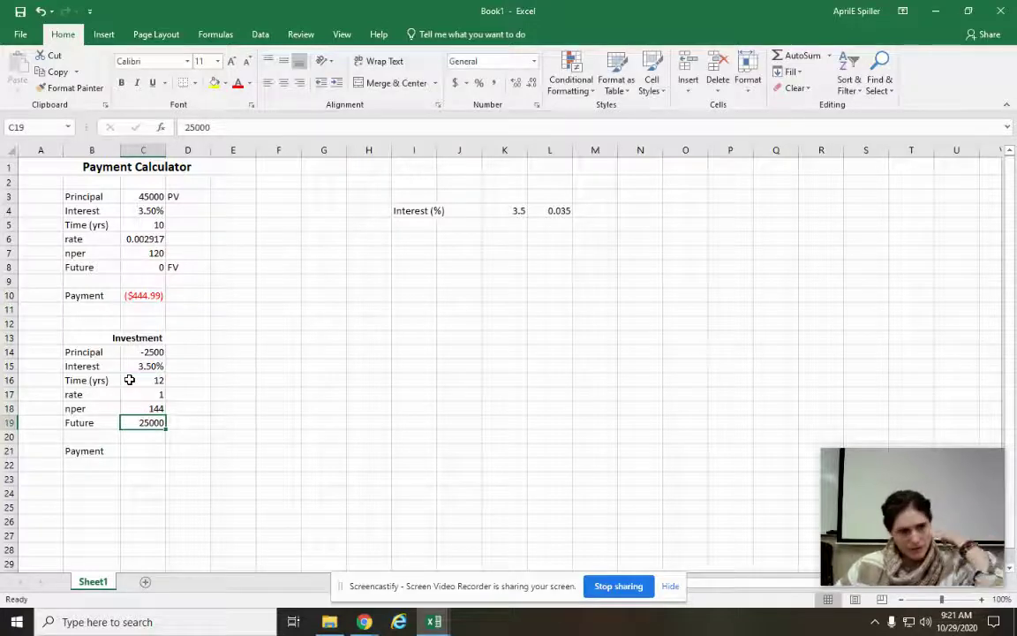
Check the loan's rate formula in C6 and replace the Investment rate in C17 with the formula =C15/12
{"action": "left_click", "coordinate": [126, 238]}
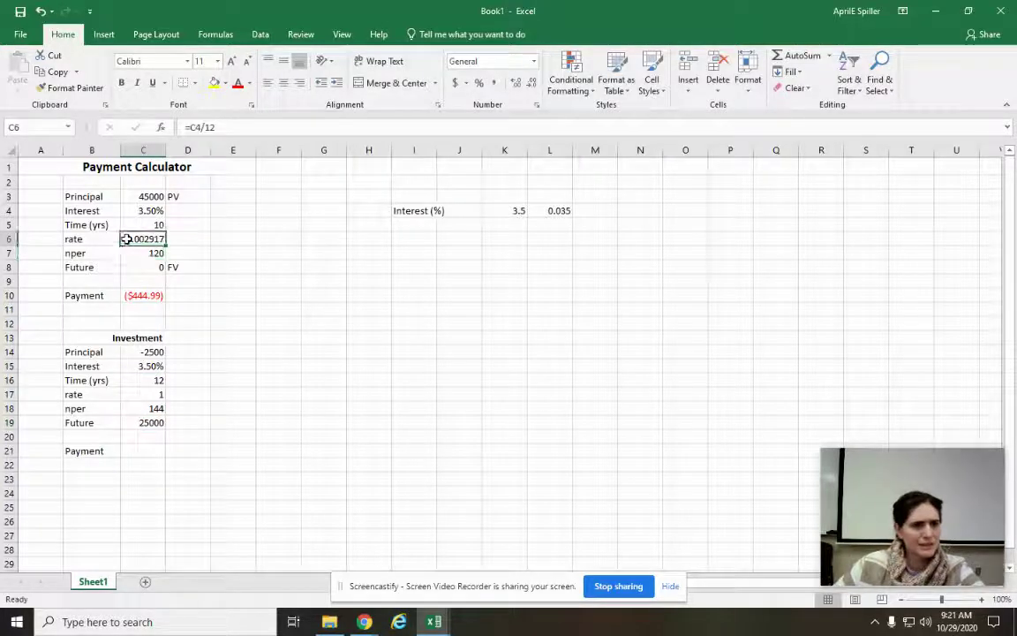
{"action": "left_click", "coordinate": [145, 393]}
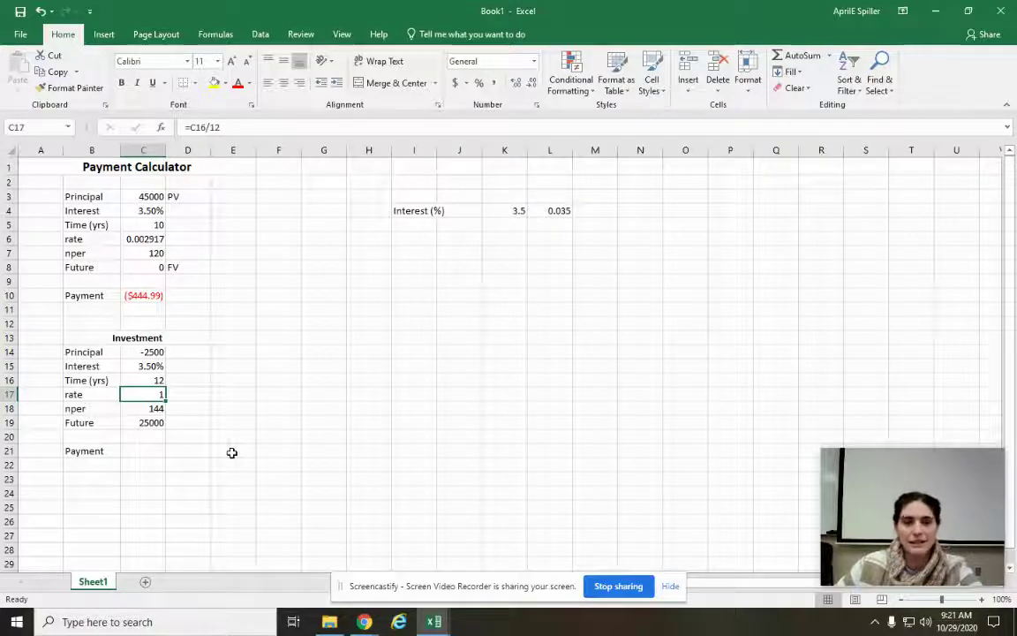
{"action": "type", "text": "="}
{"action": "left_click", "coordinate": [140, 365]}
{"action": "type", "text": "/12"}
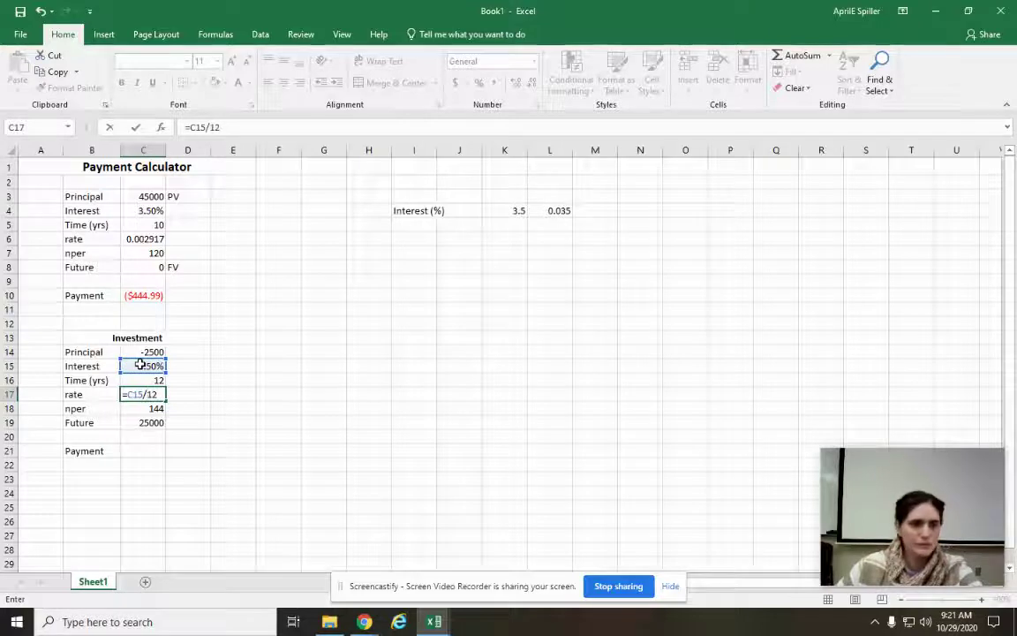
{"action": "key", "text": "Return"}
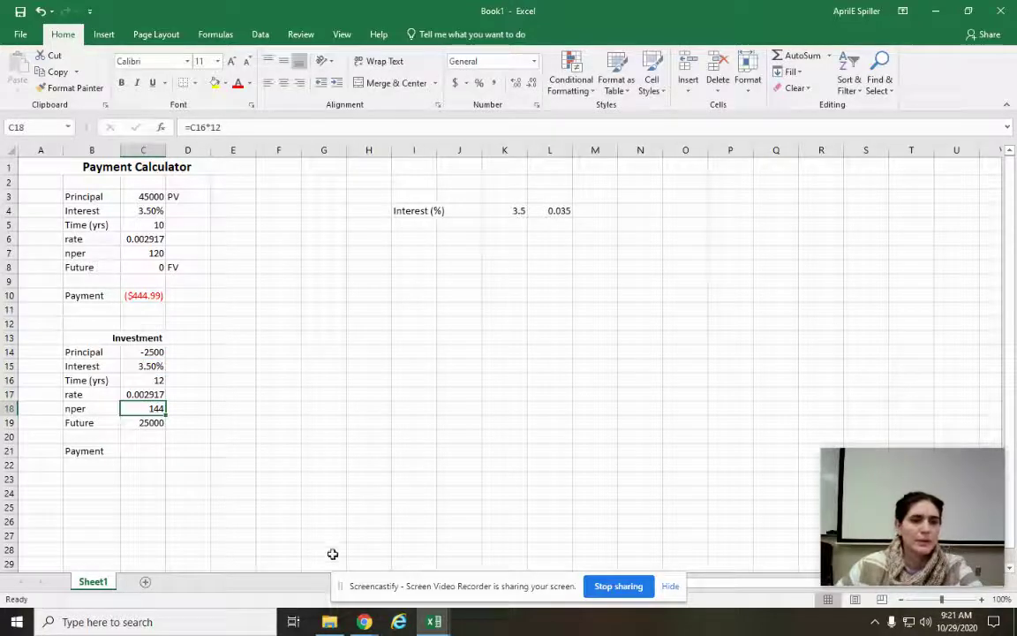
Calculate the Investment payment in C21 with the formula =pmt(C17,C18,C14,C19)
{"action": "left_click", "coordinate": [133, 451]}
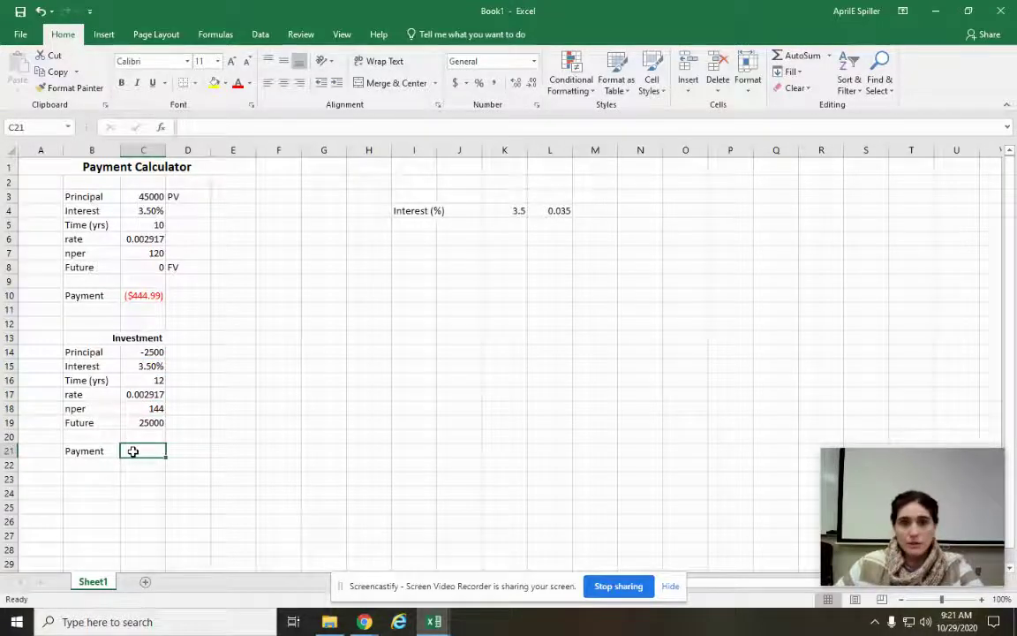
{"action": "type", "text": "="}
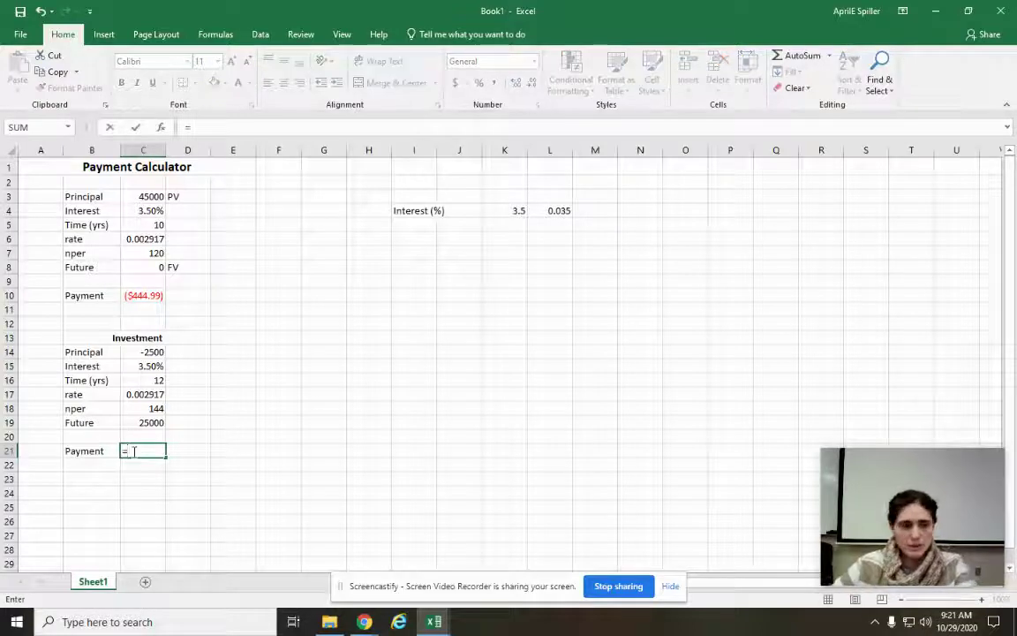
{"action": "type", "text": "pmt("}
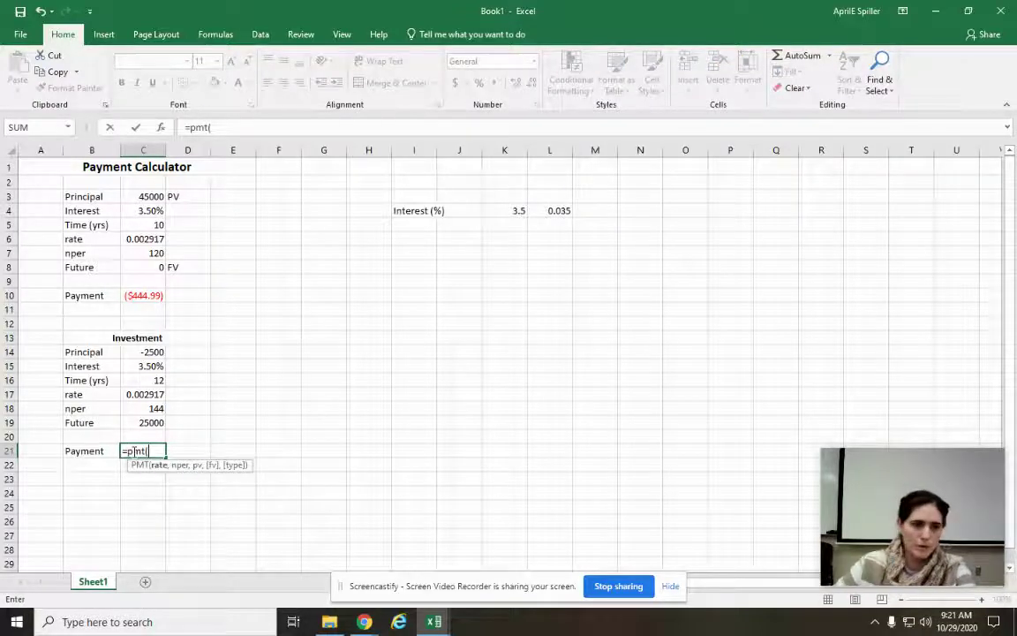
{"action": "left_click", "coordinate": [128, 393]}
{"action": "type", "text": ","}
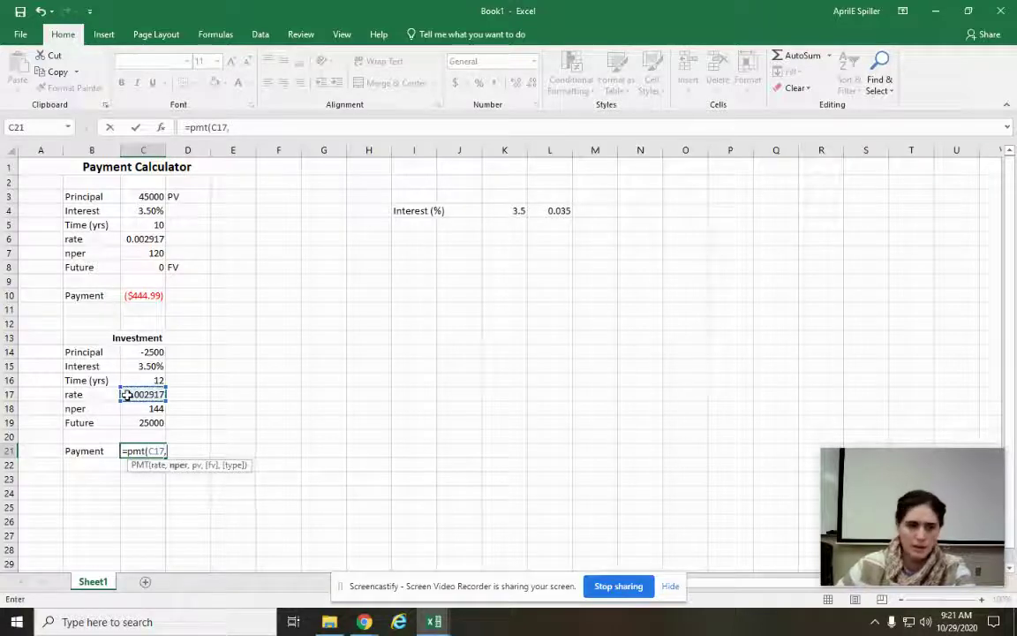
{"action": "left_click", "coordinate": [131, 408]}
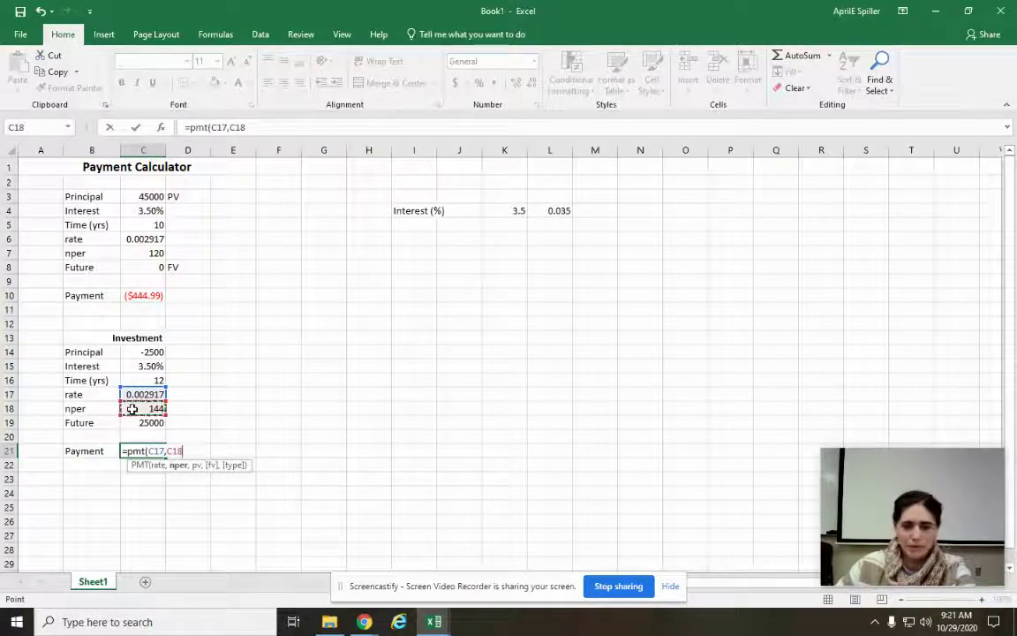
{"action": "type", "text": ","}
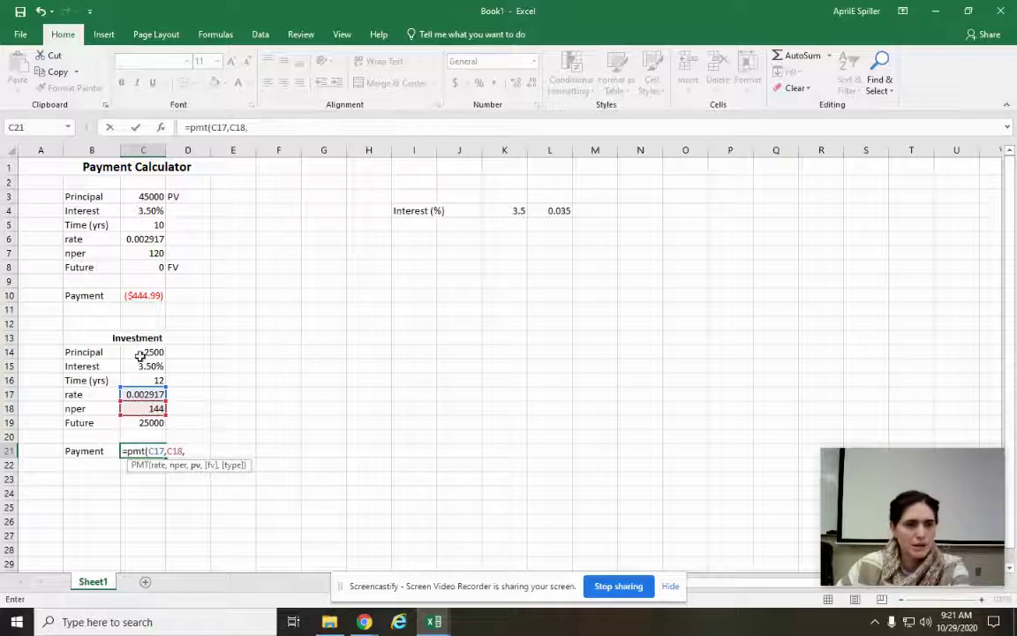
{"action": "left_click", "coordinate": [126, 354]}
{"action": "type", "text": ","}
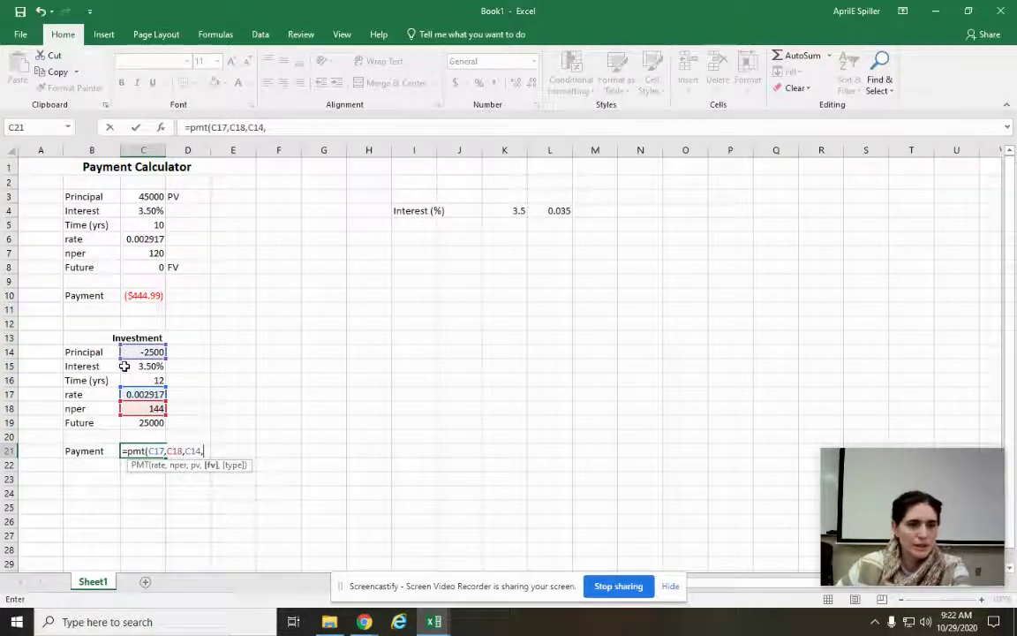
{"action": "left_click", "coordinate": [129, 423]}
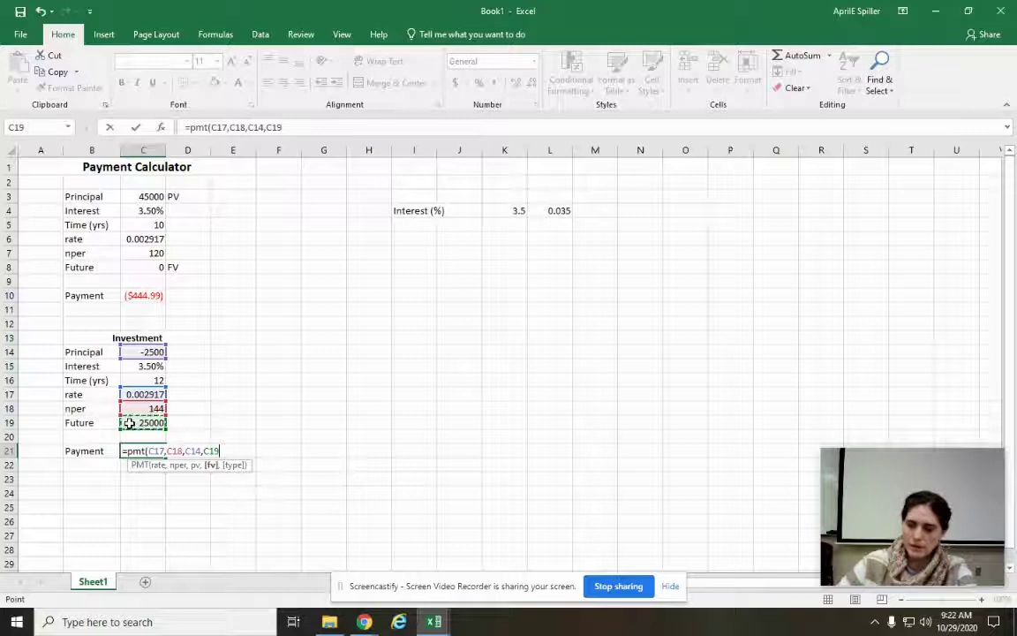
{"action": "type", "text": ")"}
{"action": "key", "text": "Return"}
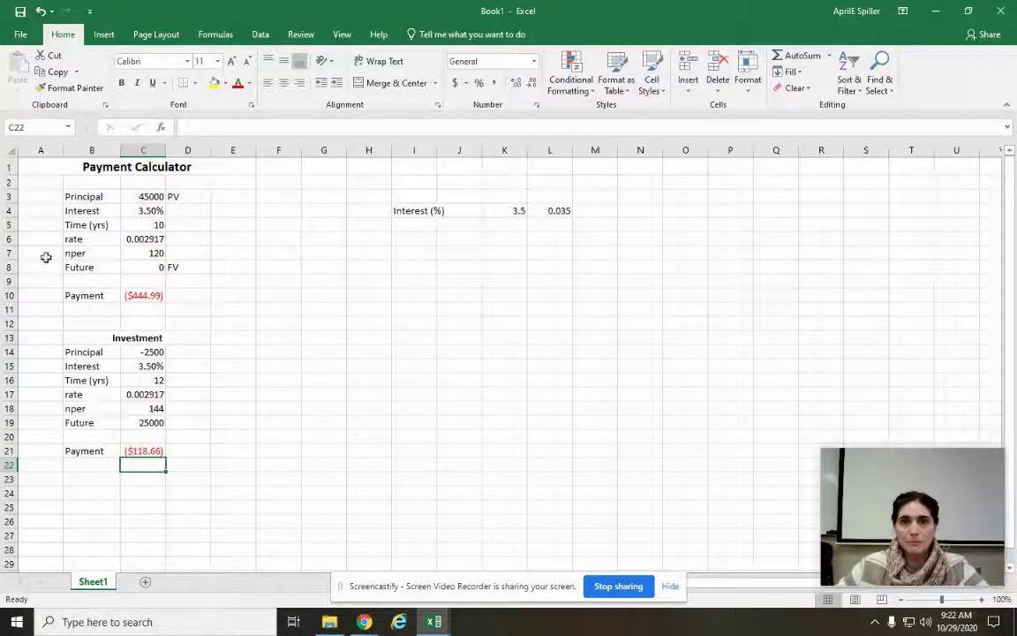
Examine which cells the loan payment's PMT formula in C10 uses for rate, nper, pv and fv, leaving the formula unedited
{"action": "left_click", "coordinate": [142, 296]}
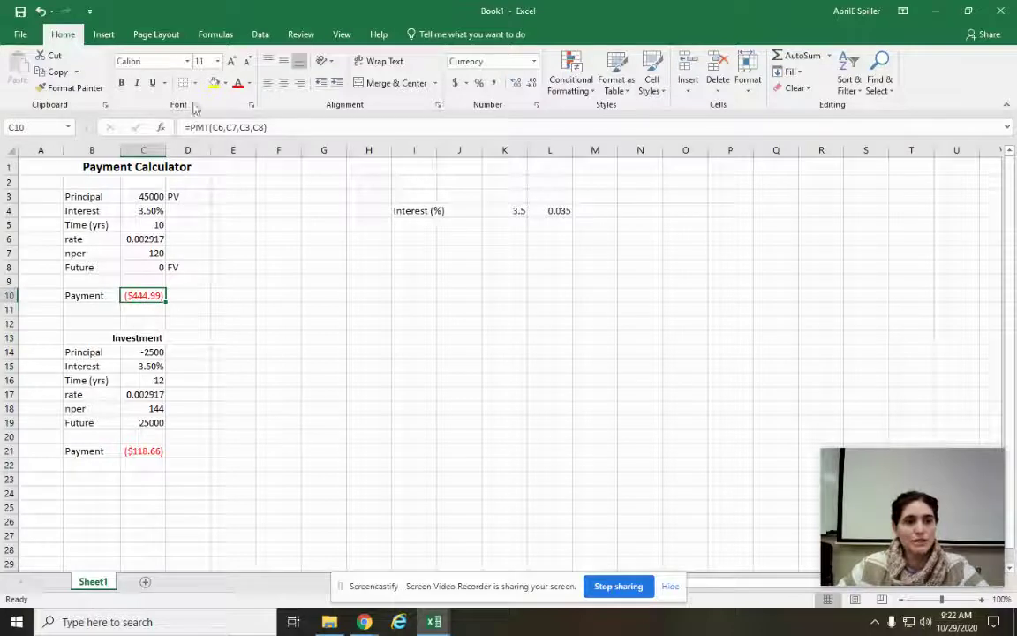
{"action": "left_click", "coordinate": [253, 119]}
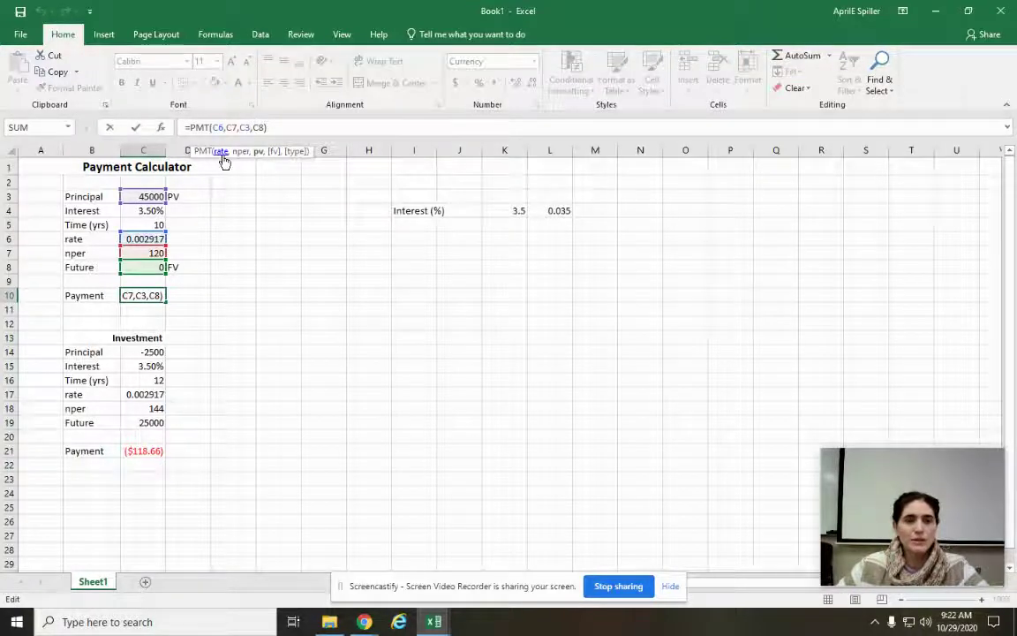
{"action": "left_click", "coordinate": [239, 153]}
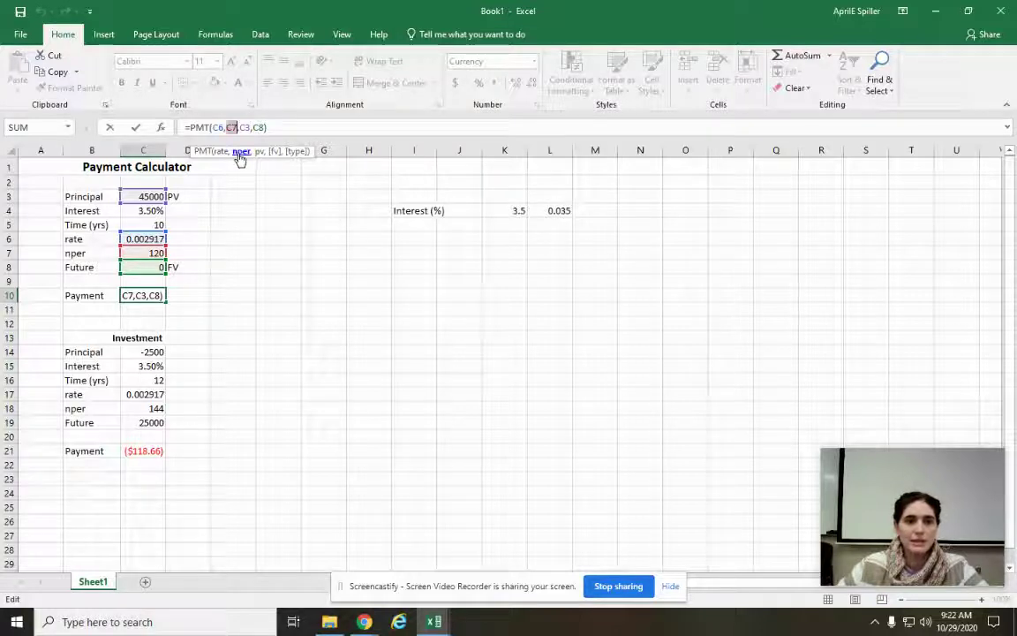
{"action": "left_click", "coordinate": [222, 153]}
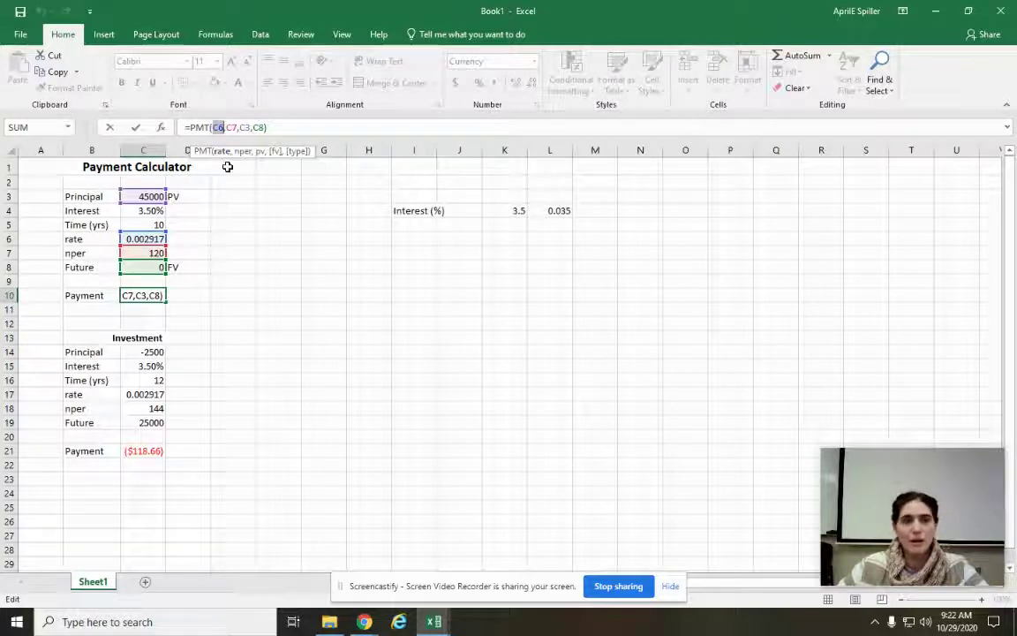
{"action": "left_click", "coordinate": [243, 153]}
{"action": "left_click", "coordinate": [261, 153]}
{"action": "left_click", "coordinate": [276, 153]}
{"action": "left_click", "coordinate": [309, 307]}
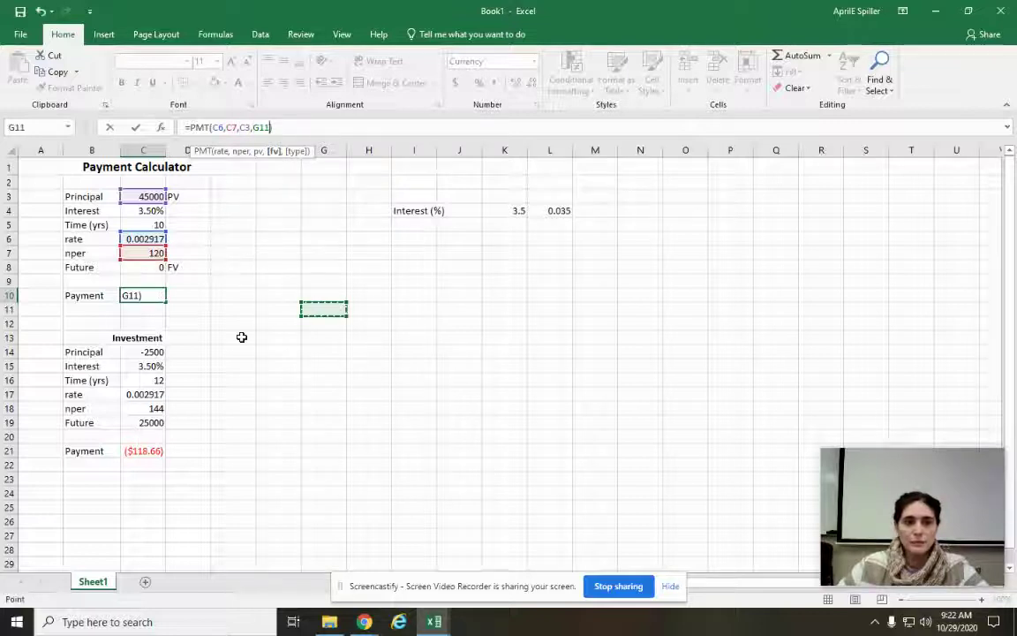
{"action": "key", "text": "Escape"}
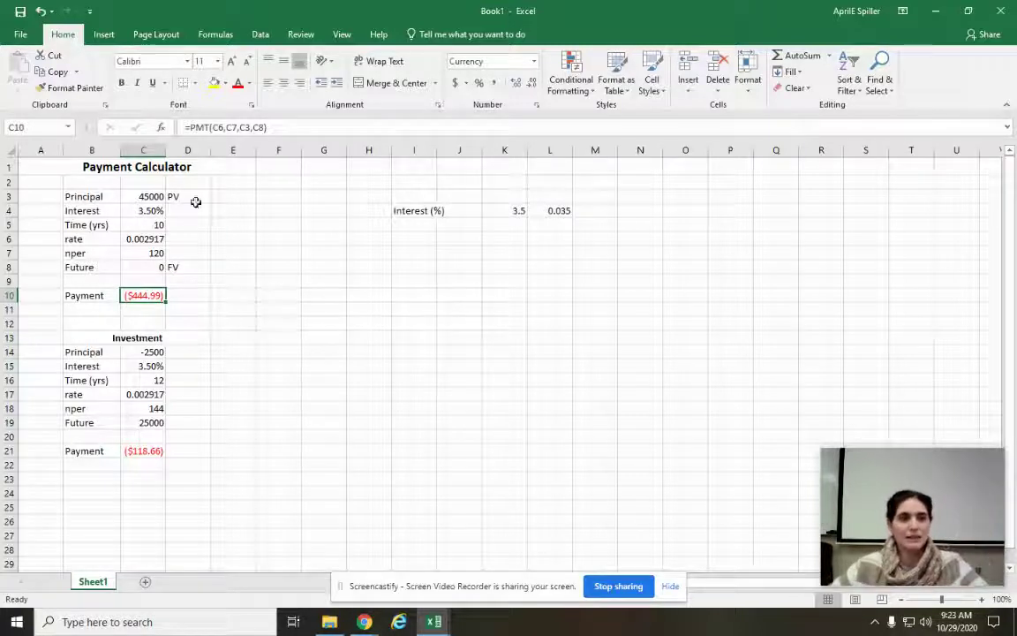
Add a bottom border to the merged Payment Calculator title cell in row 1
{"action": "left_click", "coordinate": [125, 167]}
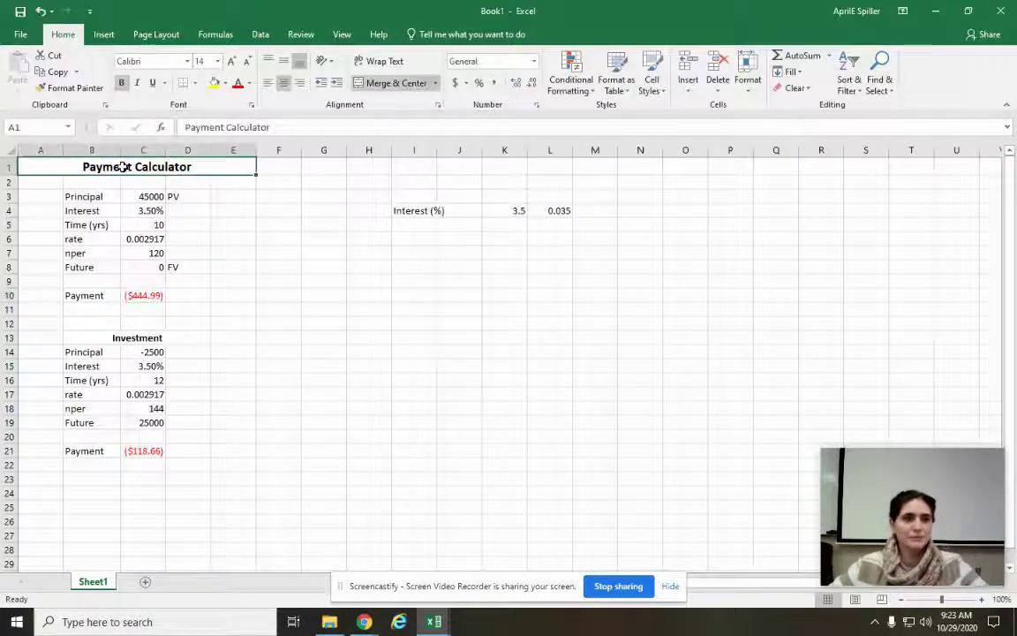
{"action": "left_click", "coordinate": [282, 323]}
Fill the loan's Principal, Interest and Time input cells C3:C5 with light green
{"action": "left_click_drag", "start_coordinate": [134, 199], "coordinate": [139, 223]}
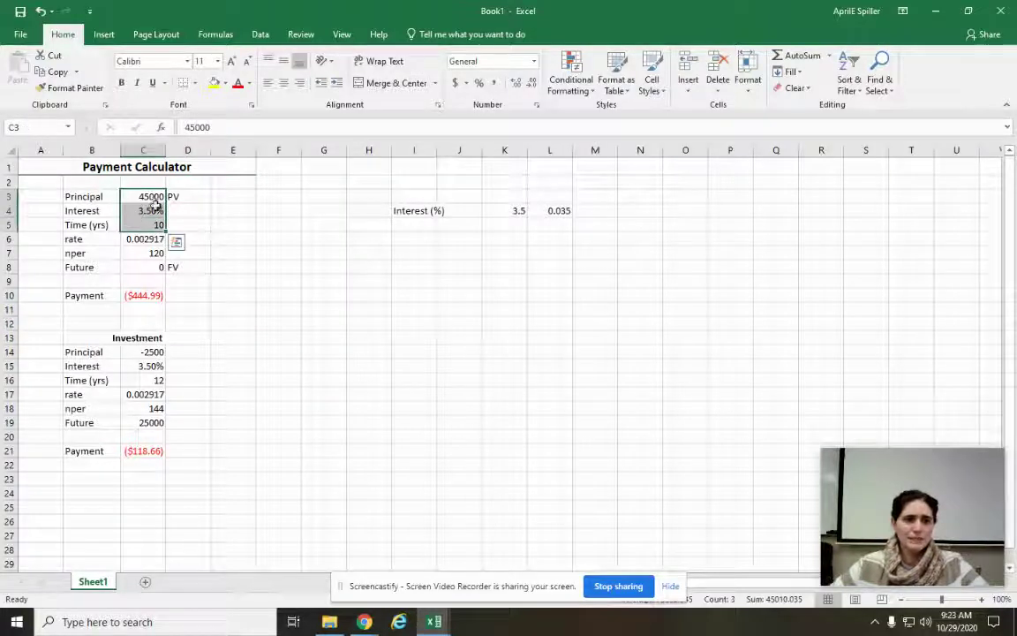
{"action": "left_click", "coordinate": [225, 83]}
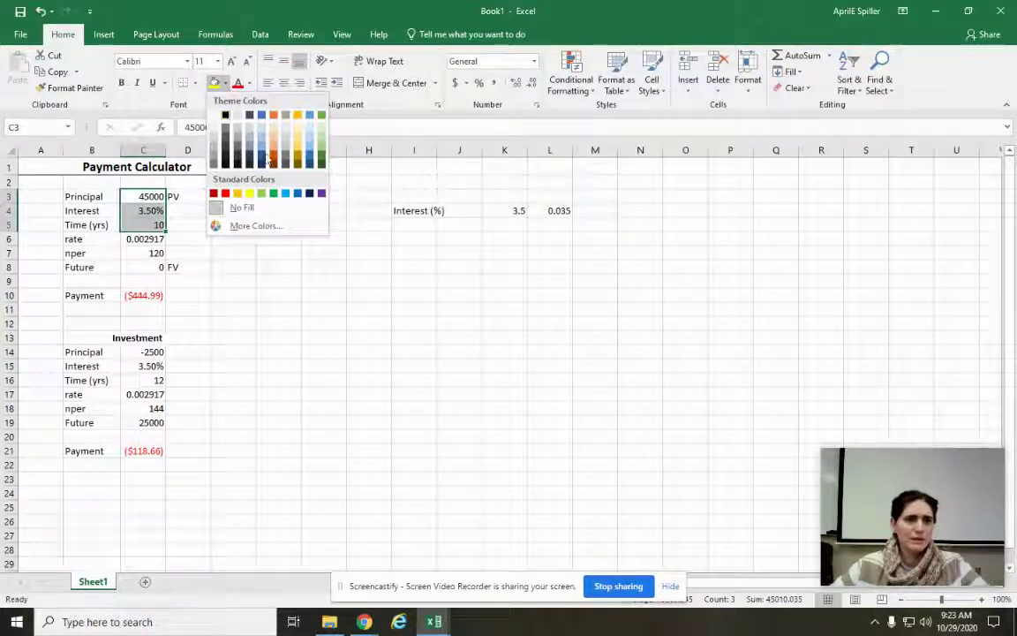
{"action": "left_click", "coordinate": [324, 129]}
{"action": "left_click", "coordinate": [258, 384]}
Apply the same light green fill to the Investment input cells C14:C16 and the Future value in C19
{"action": "left_click_drag", "start_coordinate": [138, 353], "coordinate": [137, 379]}
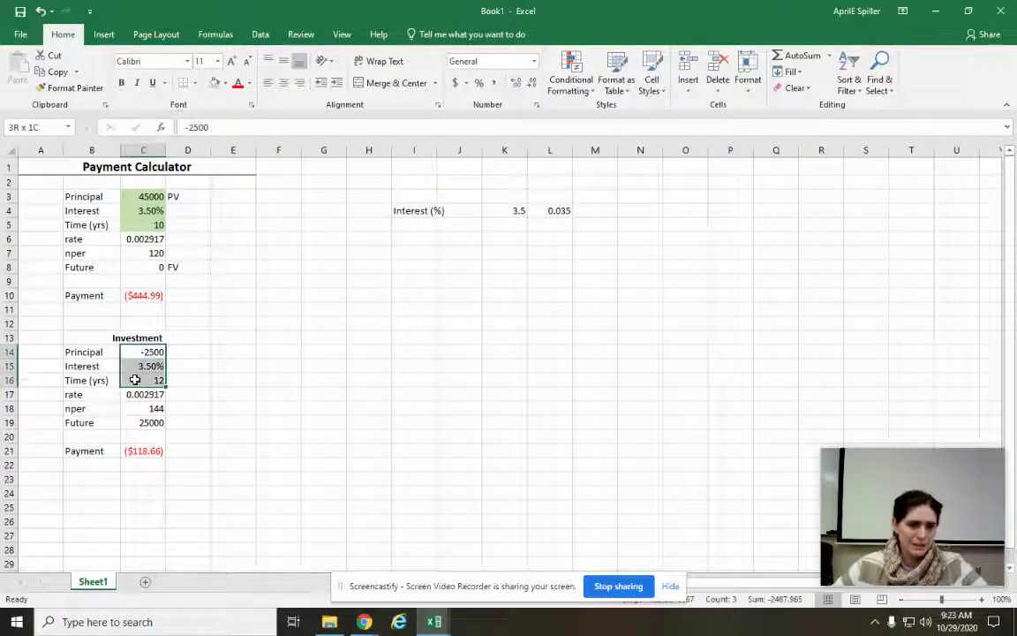
{"action": "left_click", "coordinate": [214, 83]}
{"action": "left_click", "coordinate": [139, 422]}
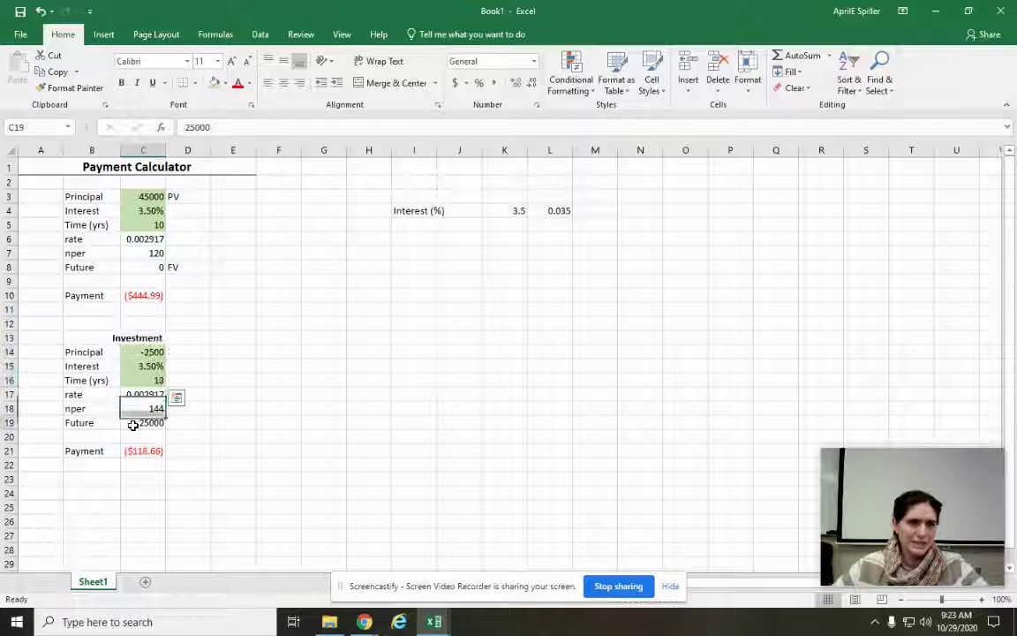
{"action": "left_click", "coordinate": [216, 84]}
{"action": "left_click", "coordinate": [275, 351]}
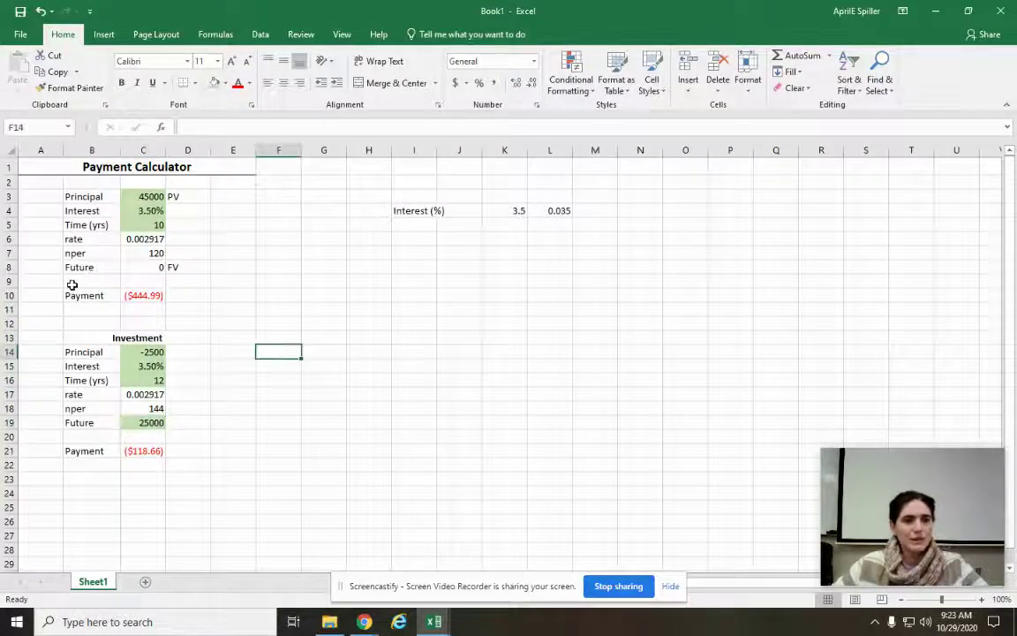
Put a thick outside border around the loan payment cells B10:C10 and the Investment payment cells B21:C21
{"action": "left_click_drag", "start_coordinate": [85, 295], "coordinate": [143, 295]}
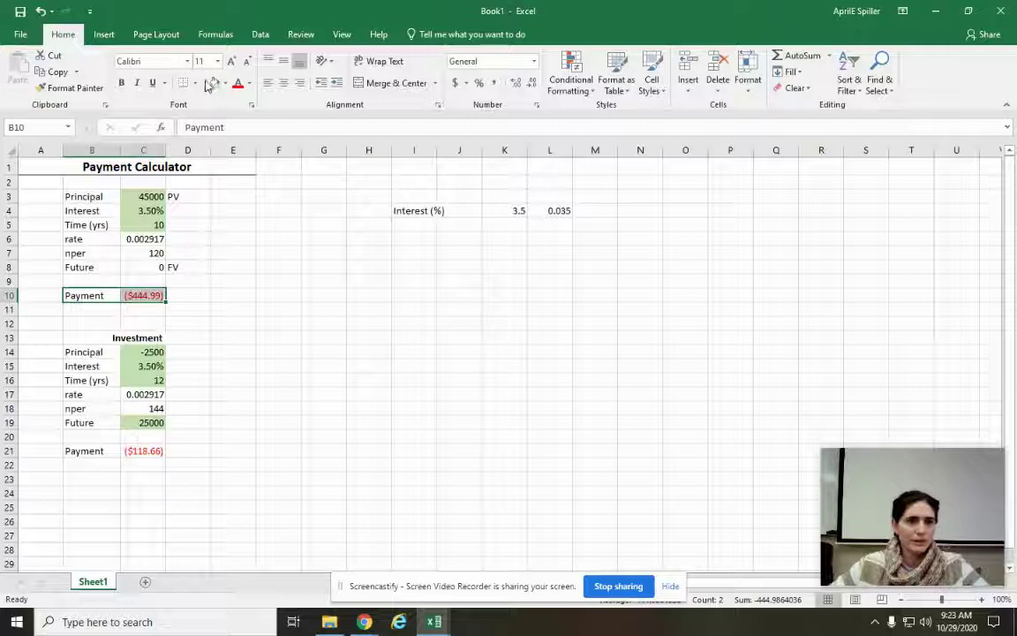
{"action": "left_click", "coordinate": [194, 83]}
{"action": "left_click", "coordinate": [216, 214]}
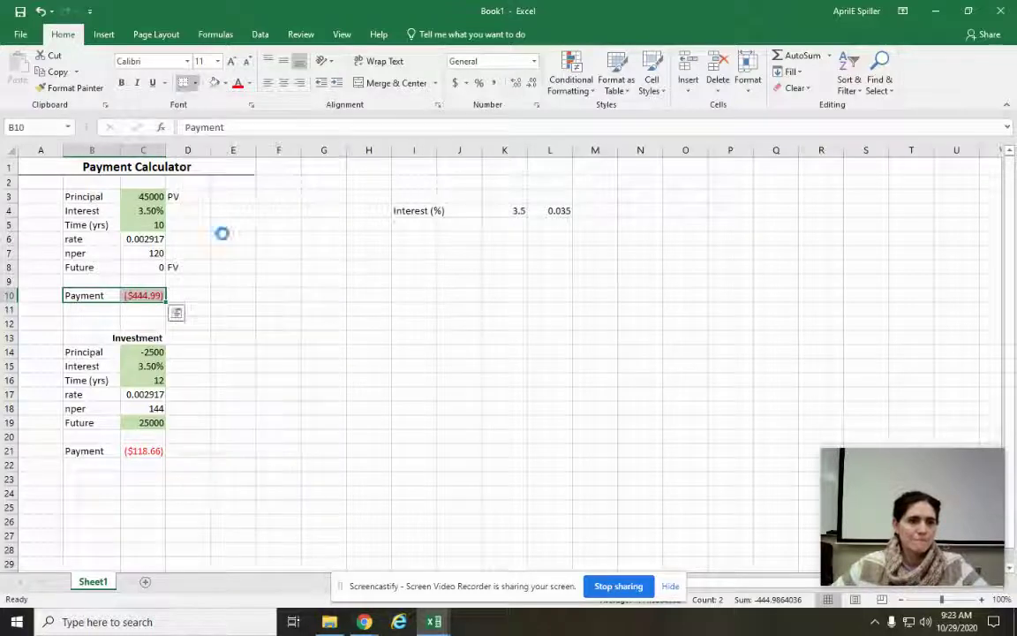
{"action": "left_click_drag", "start_coordinate": [81, 452], "coordinate": [146, 452]}
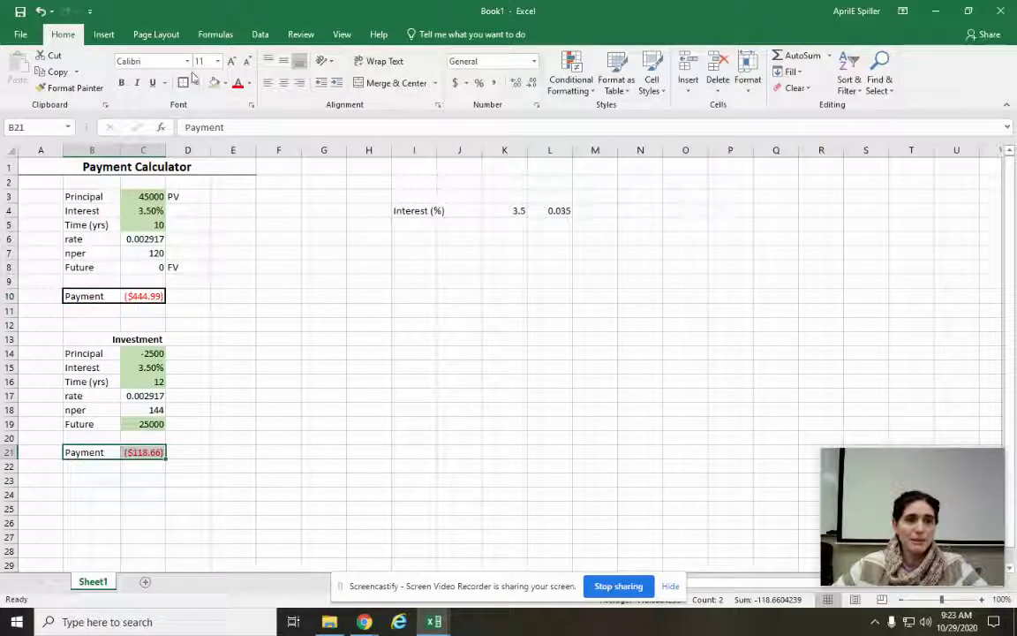